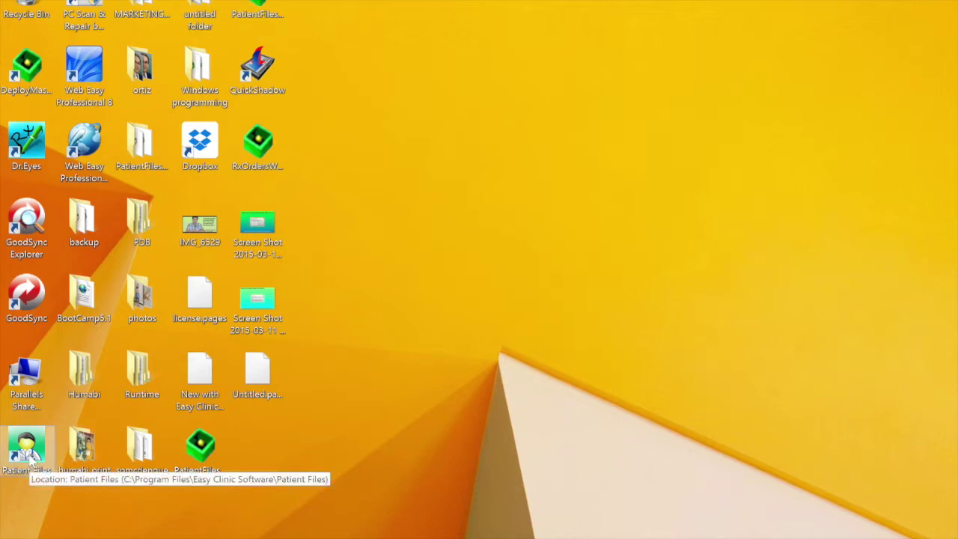
Step: Launch Patient Files and open the rmPatientFiles database in a maximized window
{"action": "double_click", "coordinate": [29, 452]}
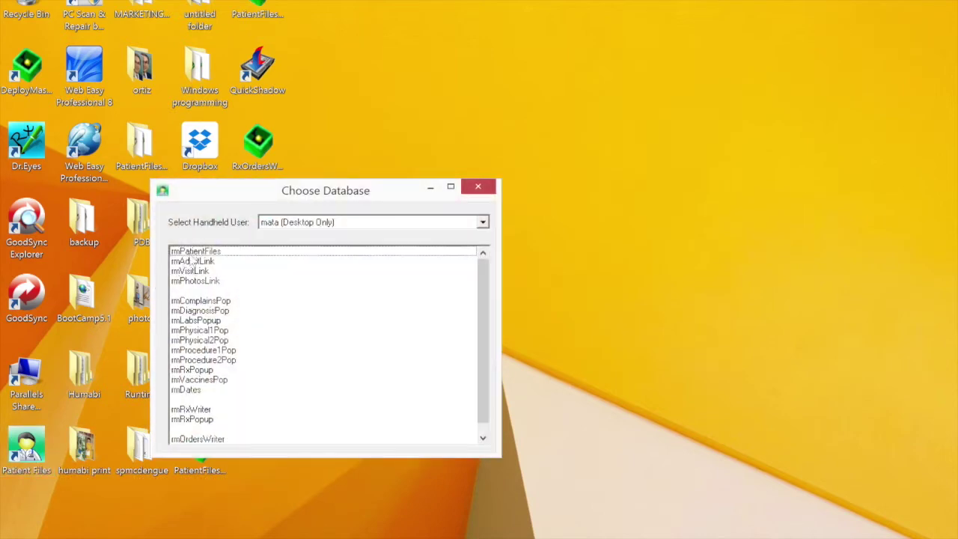
{"action": "double_click", "coordinate": [216, 253]}
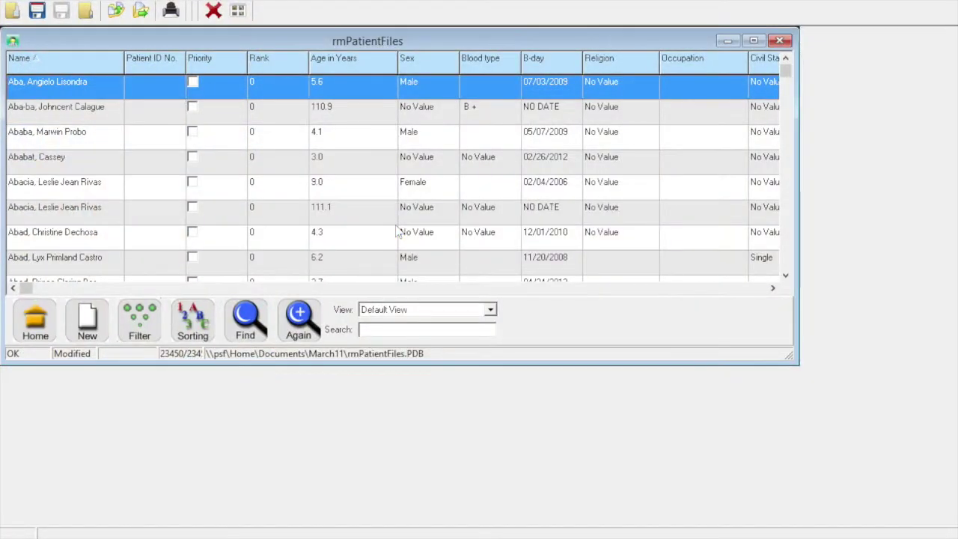
{"action": "left_click", "coordinate": [755, 42]}
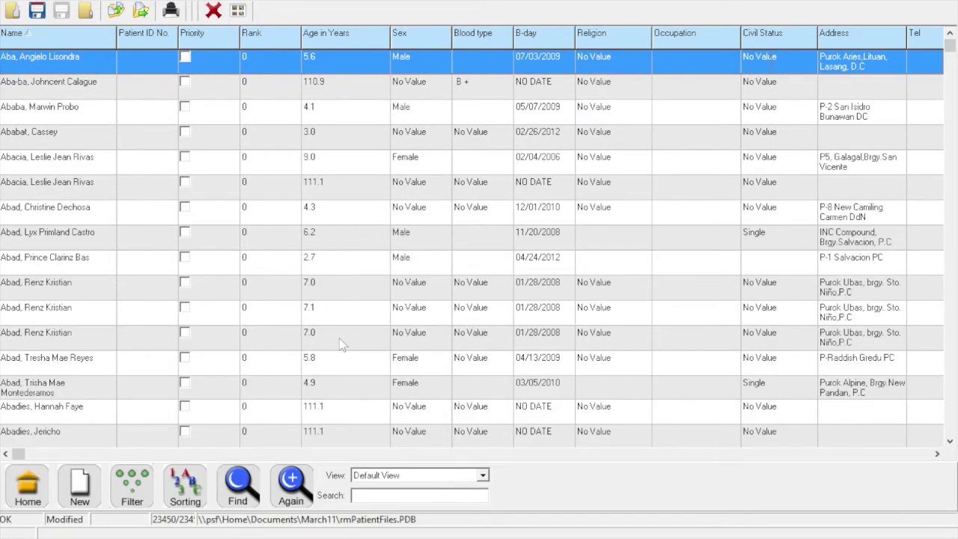
Step: Browse the patient list, then start a new blank patient record dated 03/20/2015
{"action": "key", "text": "Down"}
{"action": "key", "text": "Down"}
{"action": "key", "text": "Down"}
{"action": "key", "text": "Down"}
{"action": "key", "text": "Down"}
{"action": "key", "text": "Down"}
{"action": "key", "text": "Down"}
{"action": "key", "text": "Down"}
{"action": "key", "text": "Down"}
{"action": "key", "text": "Down"}
{"action": "key", "text": "Down"}
{"action": "key", "text": "Down"}
{"action": "key", "text": "Down"}
{"action": "key", "text": "Down"}
{"action": "key", "text": "Down"}
{"action": "key", "text": "Down"}
{"action": "key", "text": "Down"}
{"action": "key", "text": "Down"}
{"action": "key", "text": "Down"}
{"action": "key", "text": "Down"}
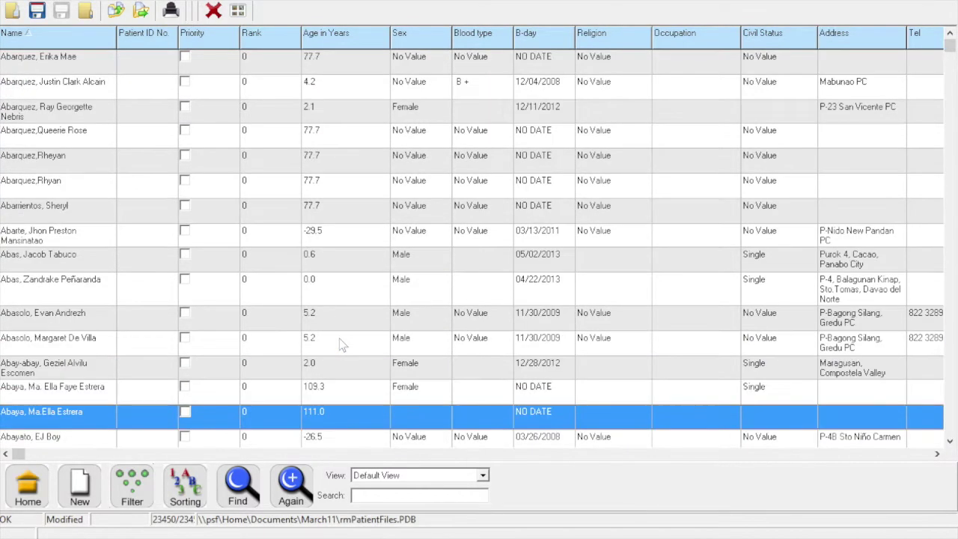
{"action": "key", "text": "Up"}
{"action": "key", "text": "Up"}
{"action": "key", "text": "Up"}
{"action": "key", "text": "Up"}
{"action": "key", "text": "Up"}
{"action": "key", "text": "Up"}
{"action": "key", "text": "Up"}
{"action": "key", "text": "Up"}
{"action": "key", "text": "Up"}
{"action": "key", "text": "Up"}
{"action": "key", "text": "Up"}
{"action": "key", "text": "Up"}
{"action": "key", "text": "Up"}
{"action": "key", "text": "Up"}
{"action": "key", "text": "Up"}
{"action": "key", "text": "Up"}
{"action": "key", "text": "Up"}
{"action": "key", "text": "Up"}
{"action": "key", "text": "Up"}
{"action": "key", "text": "Up"}
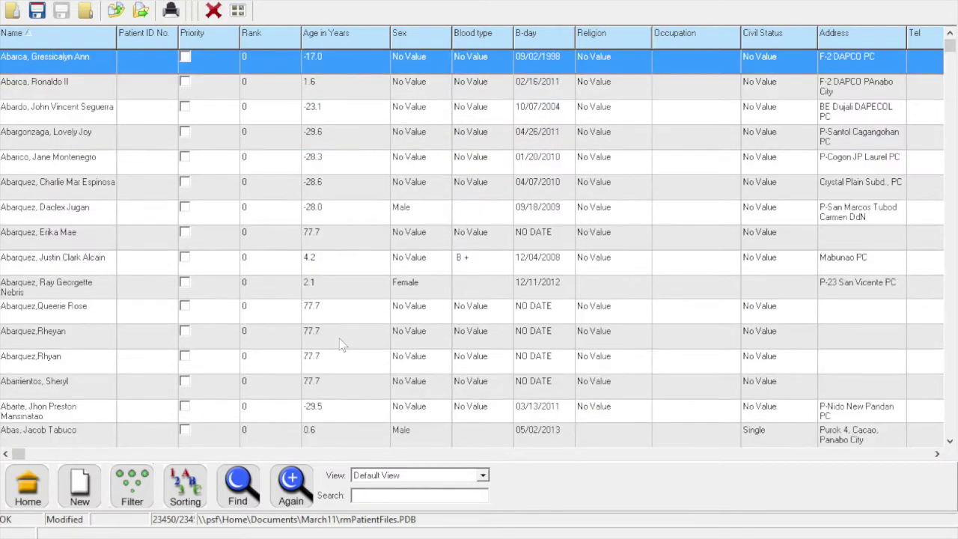
{"action": "left_click", "coordinate": [80, 495]}
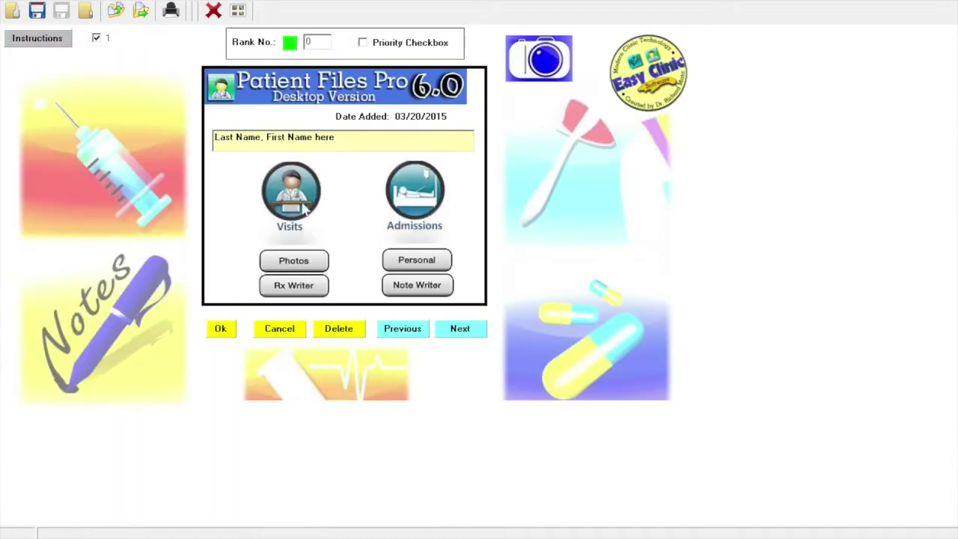
Step: Replace the placeholder name with the patient's last and first name, then show Personal details
{"action": "left_click", "coordinate": [298, 142]}
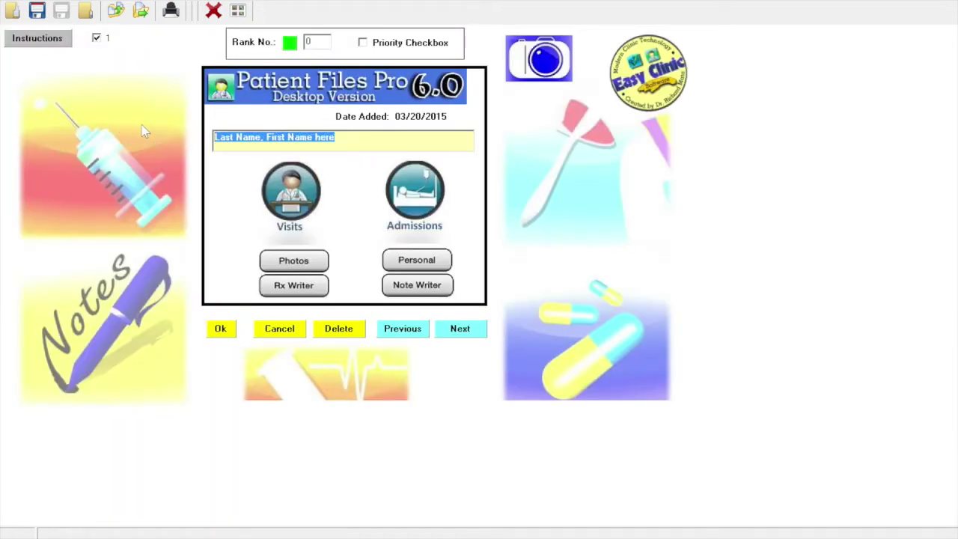
{"action": "key", "text": "Delete"}
{"action": "type", "text": "Soriano, Jonathan Perez"}
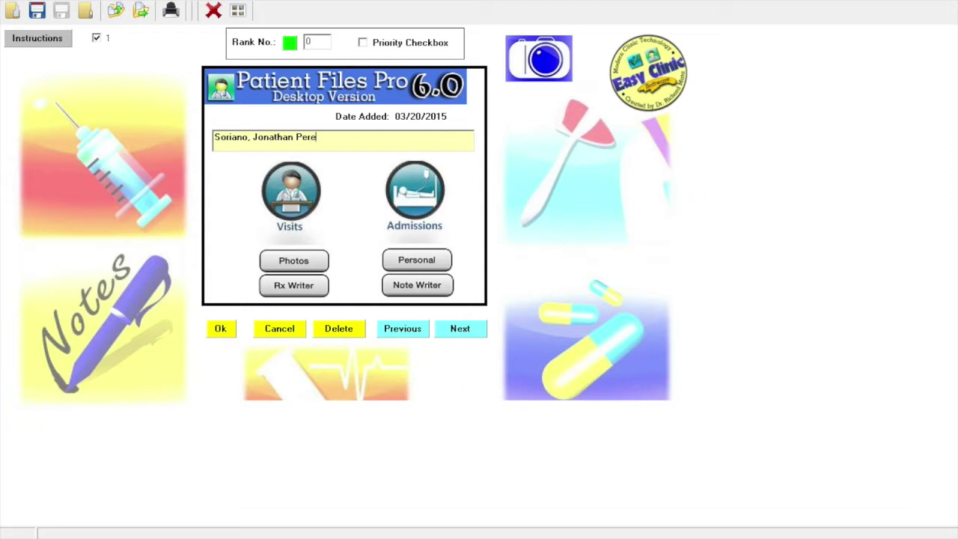
{"action": "left_click", "coordinate": [415, 261]}
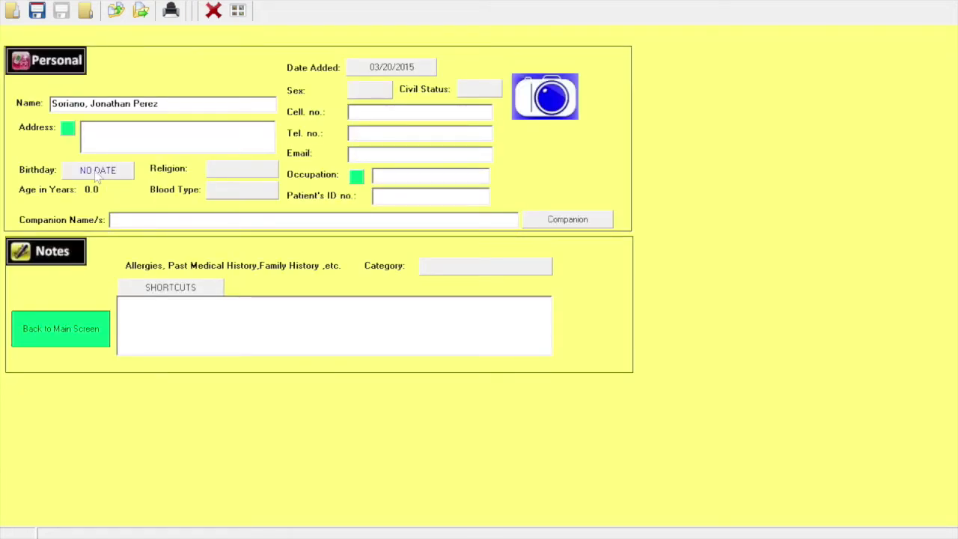
Step: Set the patient's birthday to 03/01/2000 using the calendar picker
{"action": "left_click", "coordinate": [97, 172]}
{"action": "left_click", "coordinate": [99, 167]}
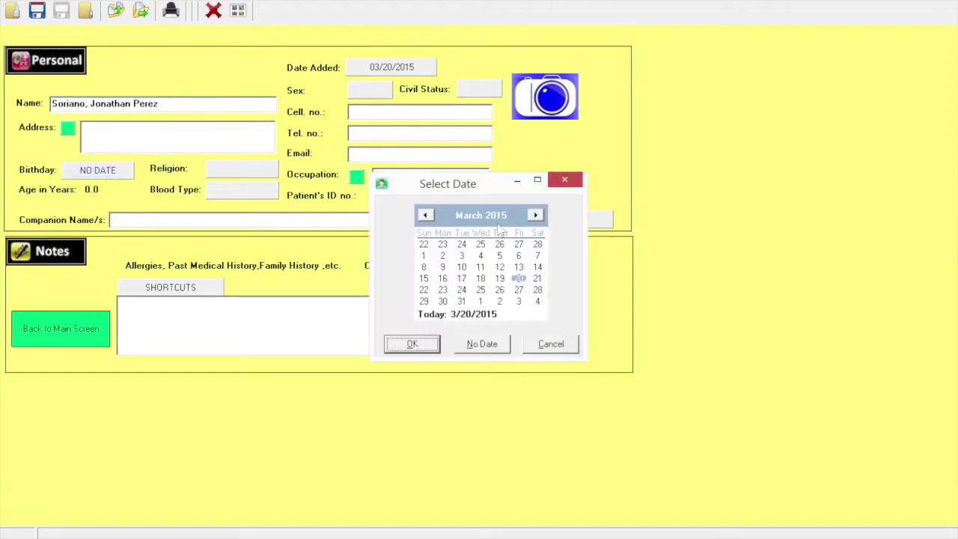
{"action": "left_click", "coordinate": [496, 216]}
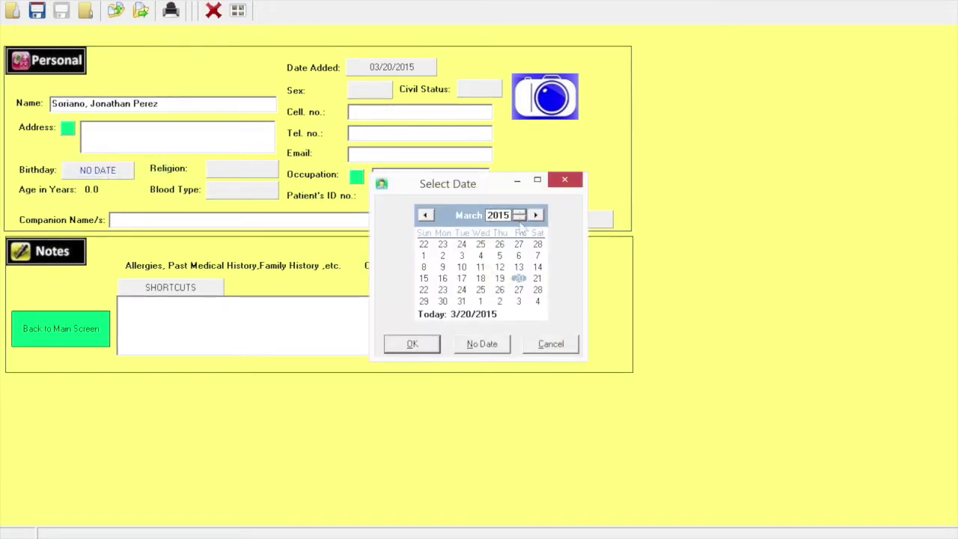
{"action": "left_click", "coordinate": [519, 218]}
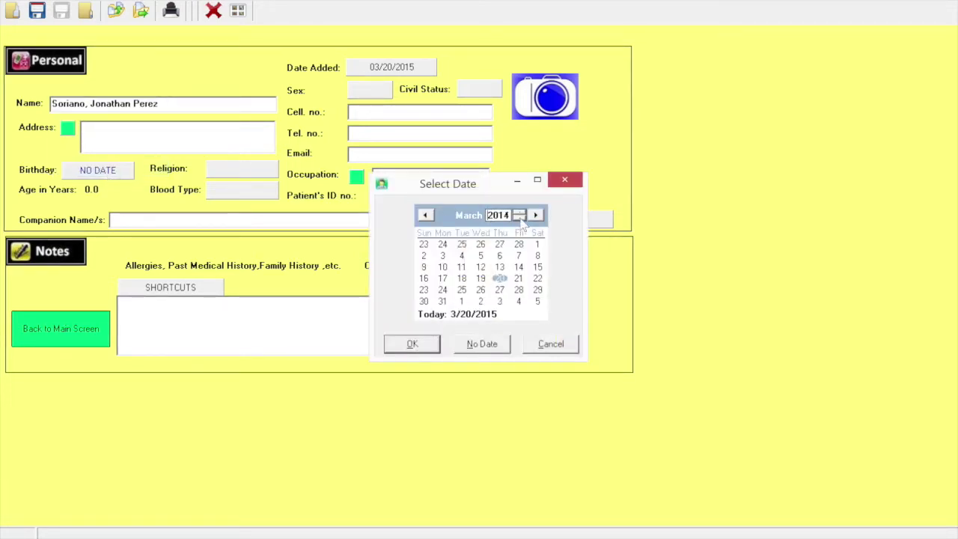
{"action": "left_click", "coordinate": [519, 218]}
{"action": "left_click", "coordinate": [519, 218]}
{"action": "left_click", "coordinate": [520, 219]}
{"action": "left_click", "coordinate": [520, 219]}
{"action": "left_click", "coordinate": [520, 219]}
{"action": "left_click", "coordinate": [520, 218]}
{"action": "left_click", "coordinate": [519, 219]}
{"action": "left_click", "coordinate": [519, 218]}
{"action": "left_click", "coordinate": [519, 219]}
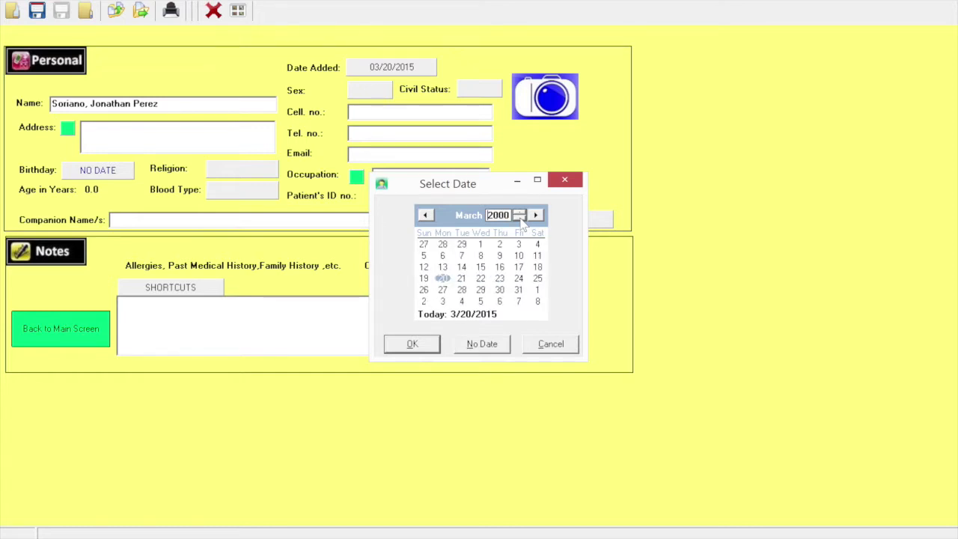
{"action": "left_click", "coordinate": [480, 246]}
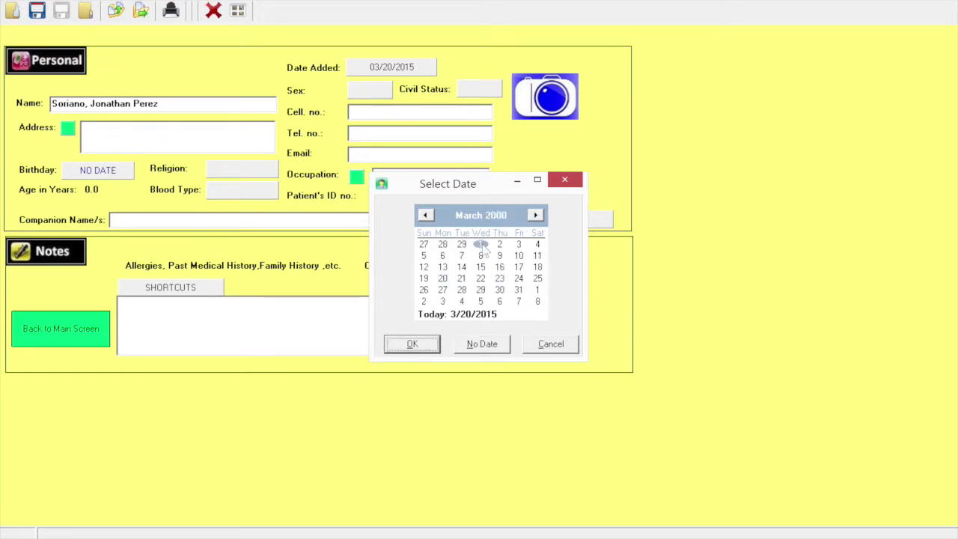
{"action": "left_click", "coordinate": [426, 342]}
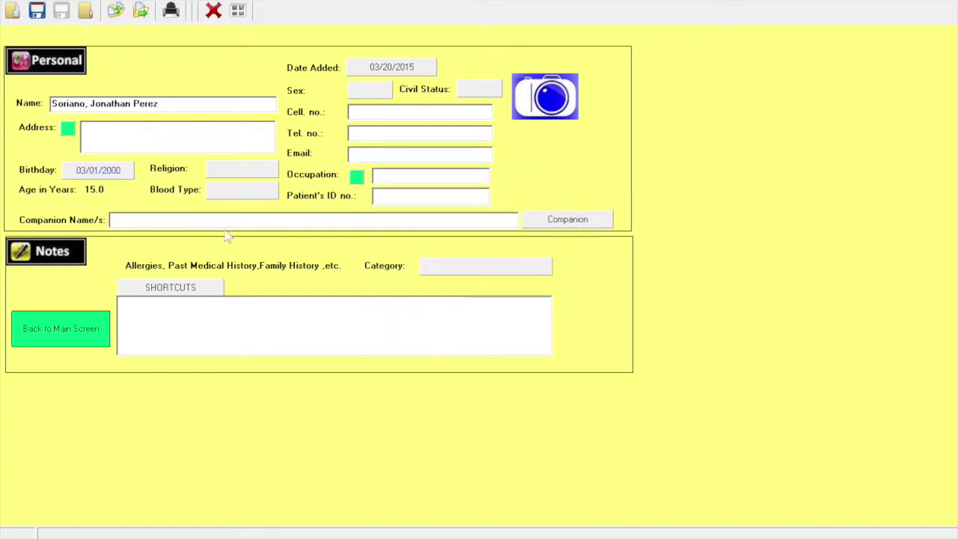
Step: Set sex to Male and civil status to Single, then return to the main screen
{"action": "left_click", "coordinate": [370, 90]}
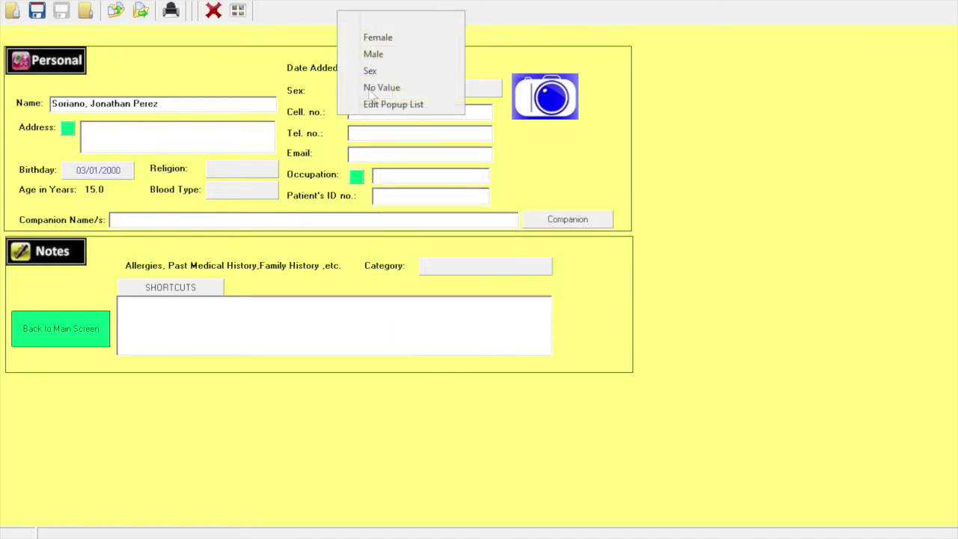
{"action": "left_click", "coordinate": [373, 54]}
{"action": "left_click", "coordinate": [472, 91]}
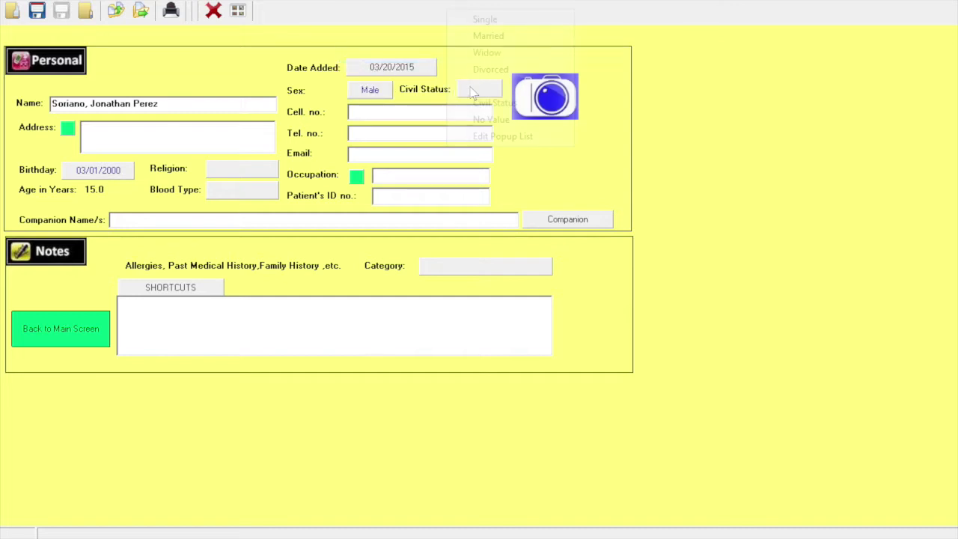
{"action": "left_click", "coordinate": [482, 18]}
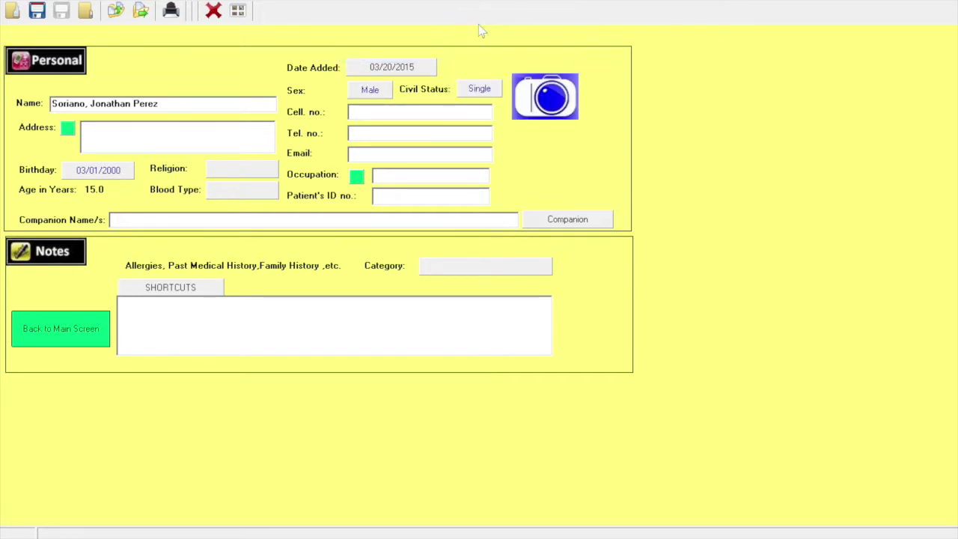
{"action": "left_click", "coordinate": [58, 334]}
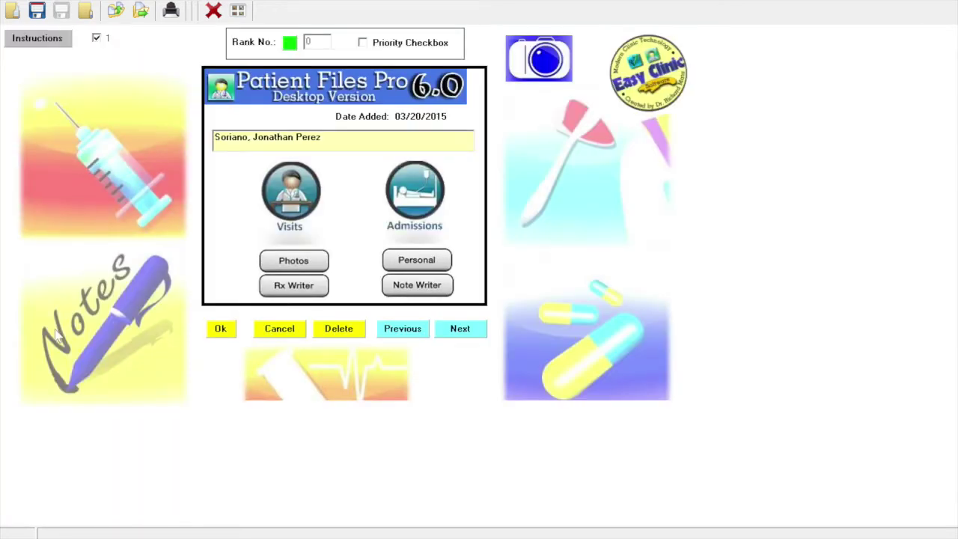
Step: Start a new visit with Cough as the complaint and Fever as the other complaint
{"action": "left_click", "coordinate": [291, 213]}
{"action": "left_click", "coordinate": [78, 482]}
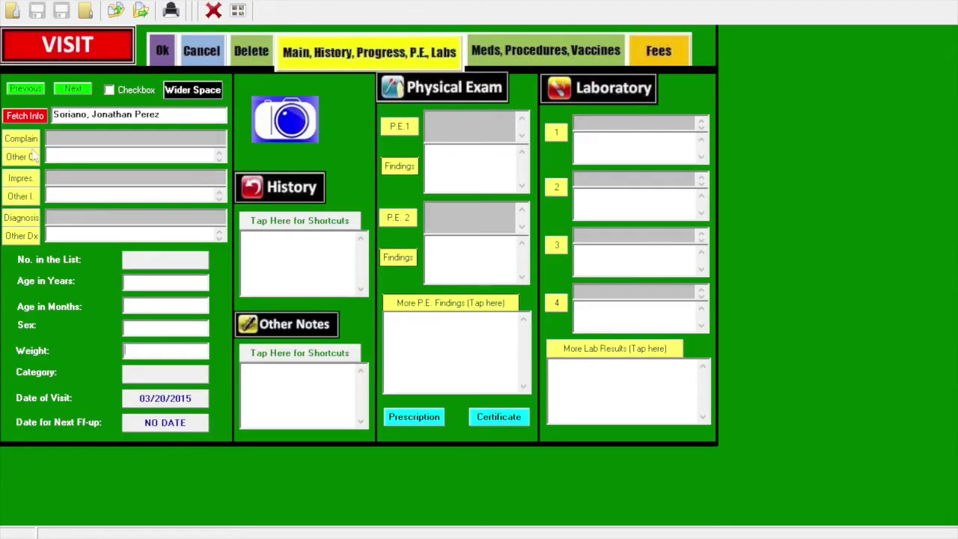
{"action": "left_click", "coordinate": [32, 138]}
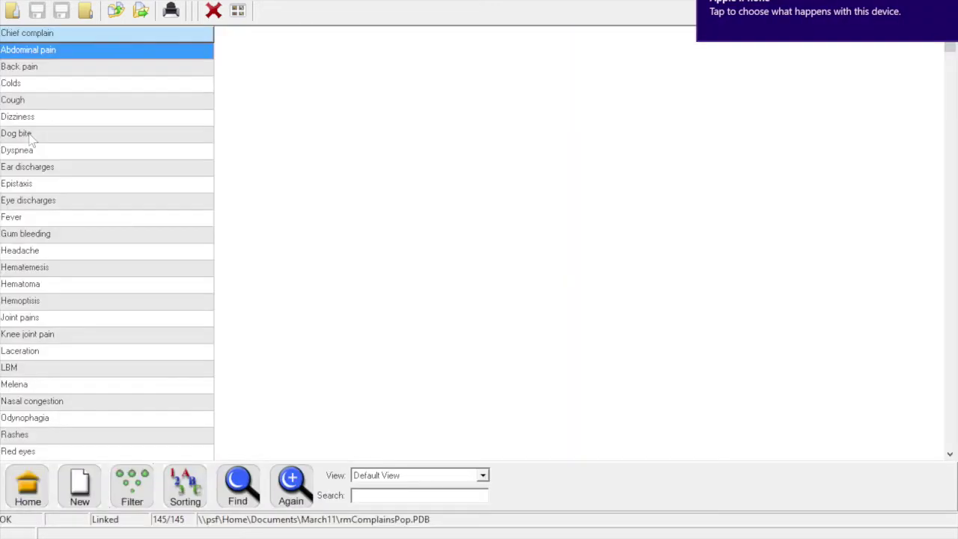
{"action": "type", "text": "cou"}
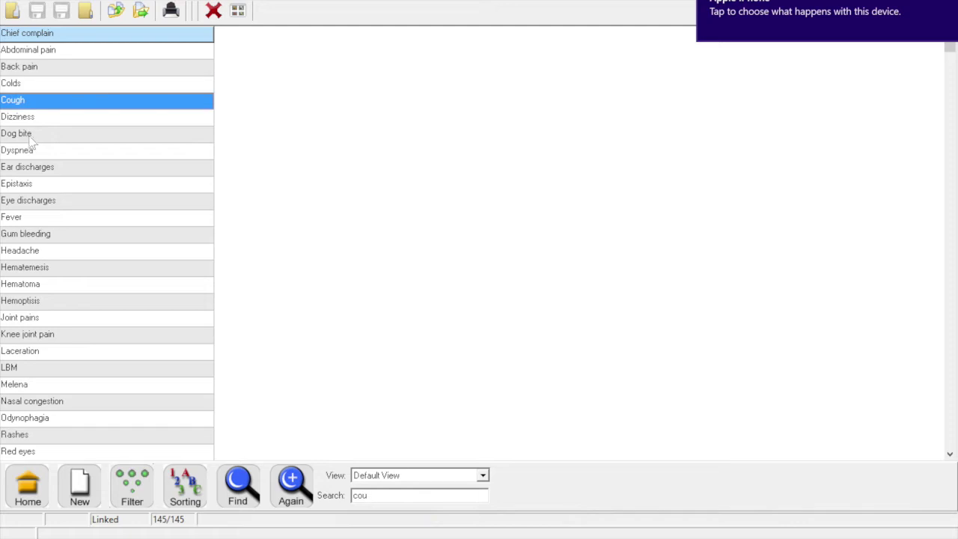
{"action": "key", "text": "Return"}
{"action": "left_click", "coordinate": [22, 161]}
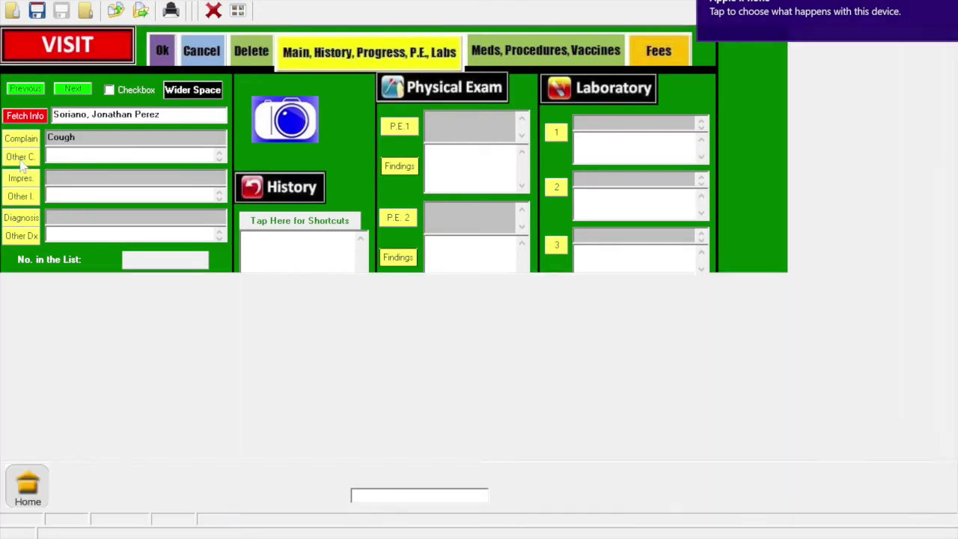
{"action": "type", "text": "feve"}
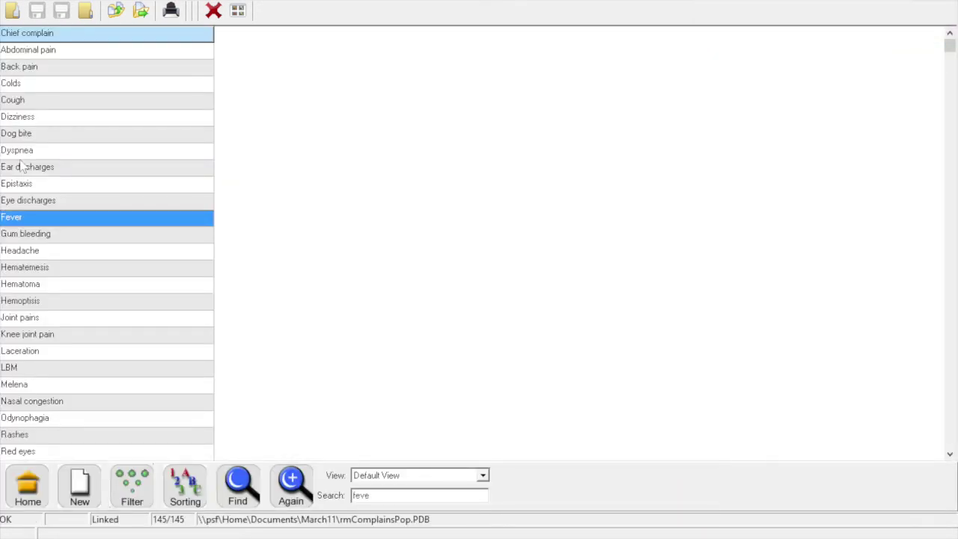
{"action": "key", "text": "Return"}
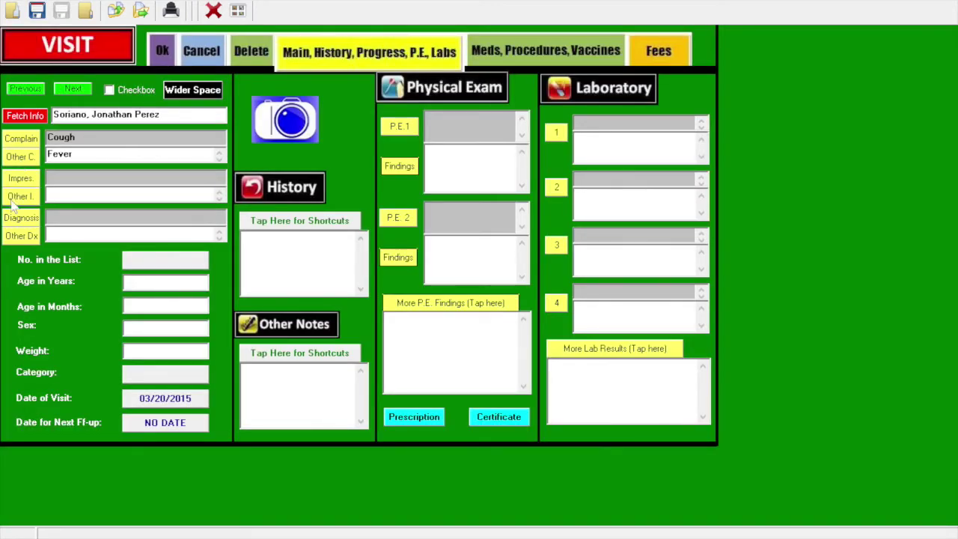
Step: Set the impression to Acute Bronchitis and the diagnosis to Bronchopneumonia
{"action": "left_click", "coordinate": [19, 185]}
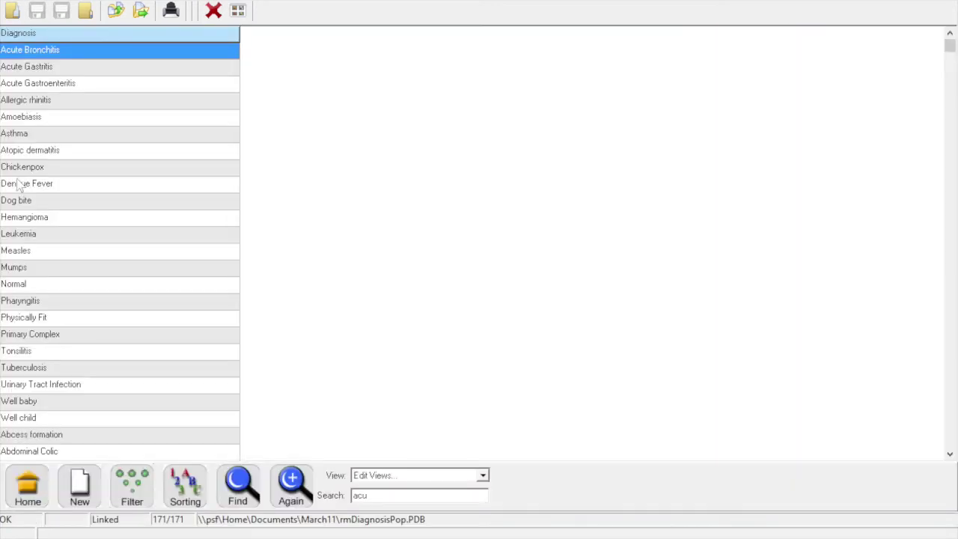
{"action": "key", "text": "Down"}
{"action": "key", "text": "Up"}
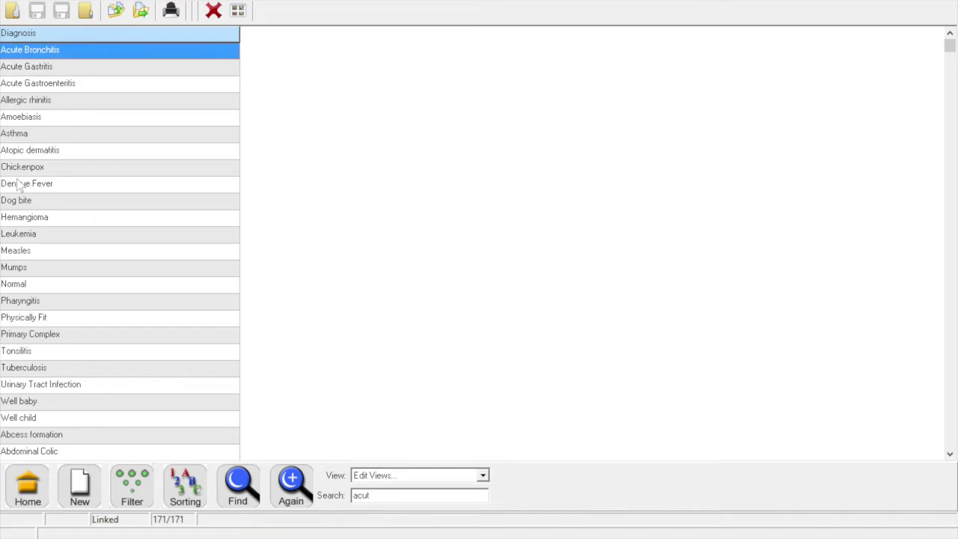
{"action": "key", "text": "Return"}
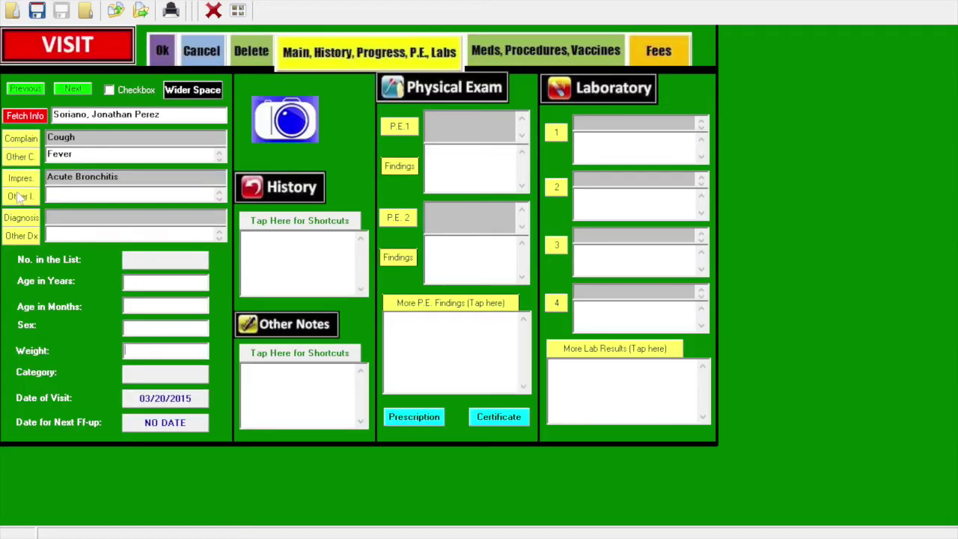
{"action": "left_click", "coordinate": [21, 218]}
{"action": "type", "text": "br"}
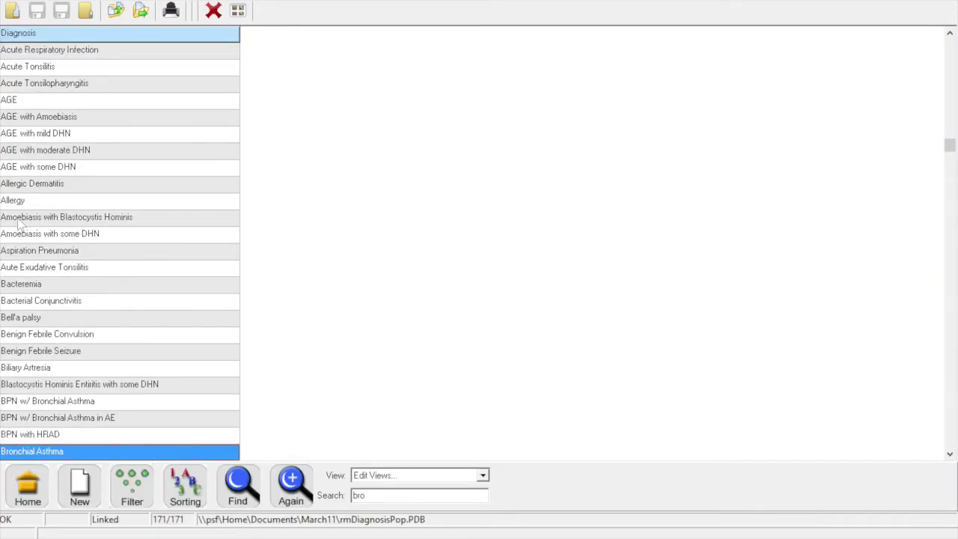
{"action": "type", "text": "o"}
{"action": "key", "text": "Down"}
{"action": "key", "text": "Down"}
{"action": "key", "text": "Down"}
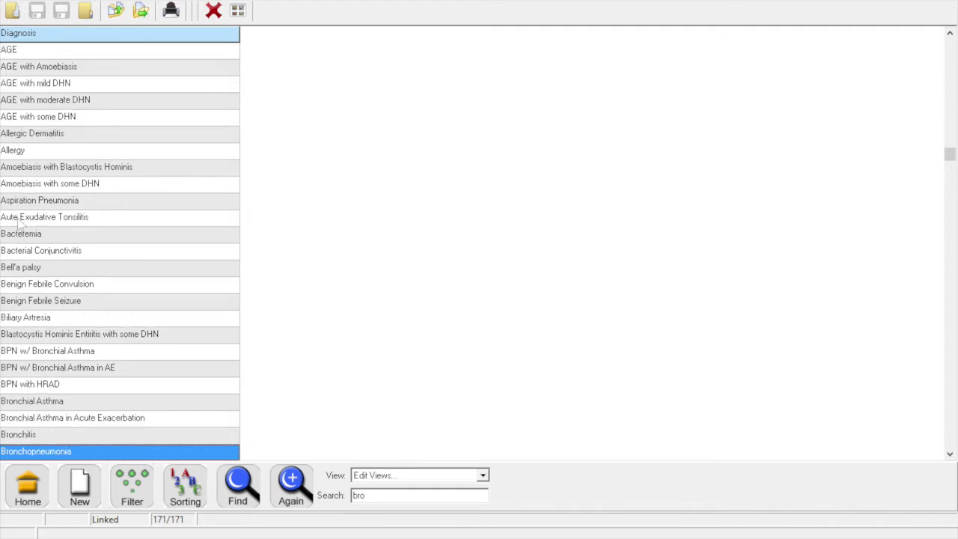
{"action": "key", "text": "Return"}
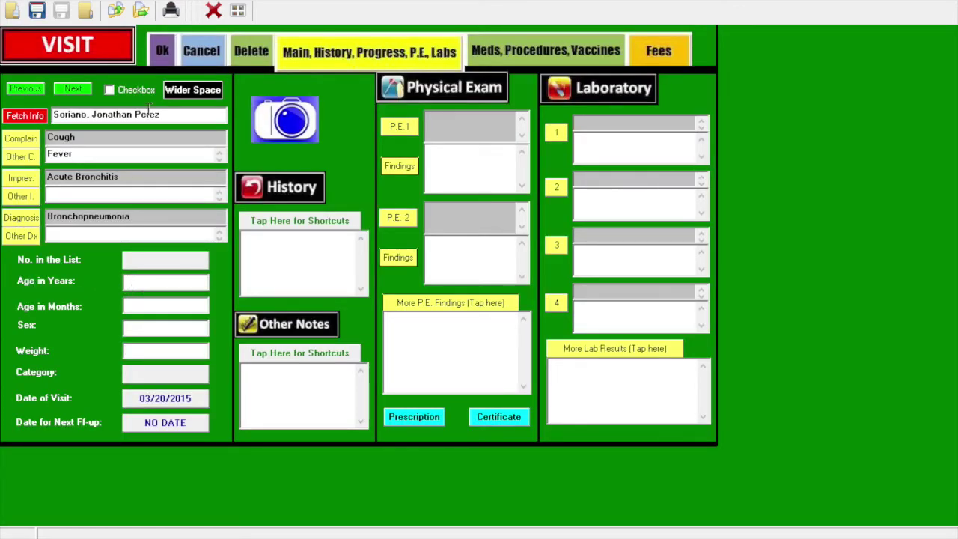
Step: Fetch age 15.0 and sex Male, enter history '3days PTC patient developed: cough and fever', and note 'no meds'
{"action": "left_click", "coordinate": [28, 116]}
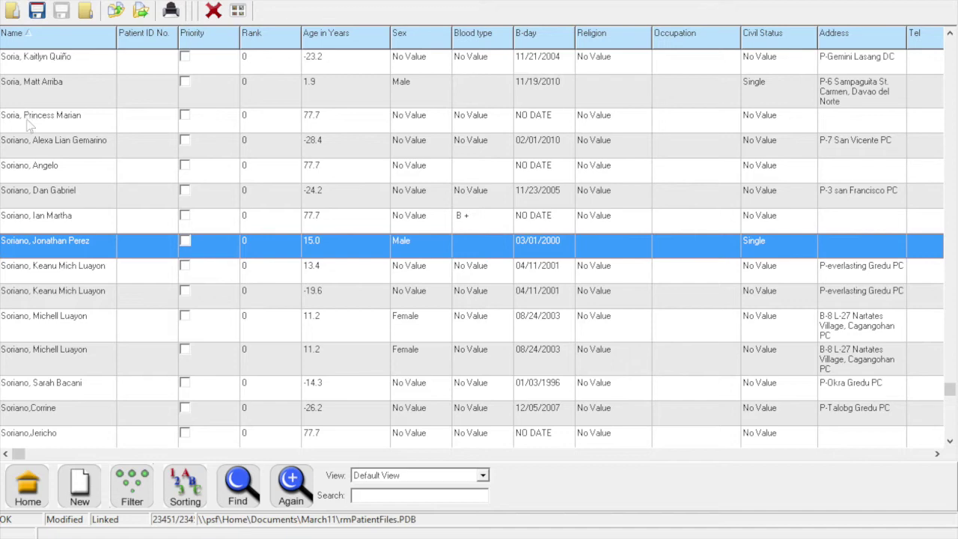
{"action": "double_click", "coordinate": [69, 250]}
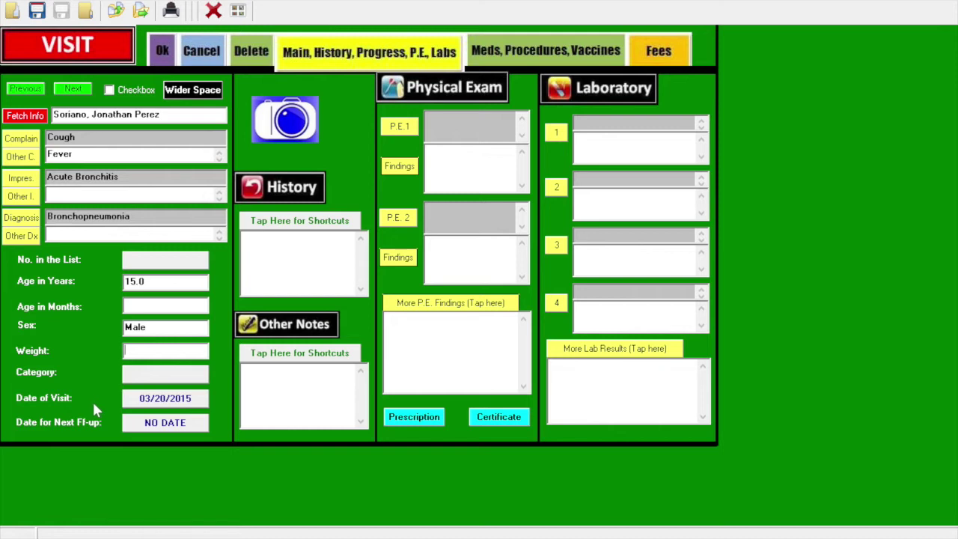
{"action": "left_click", "coordinate": [297, 230]}
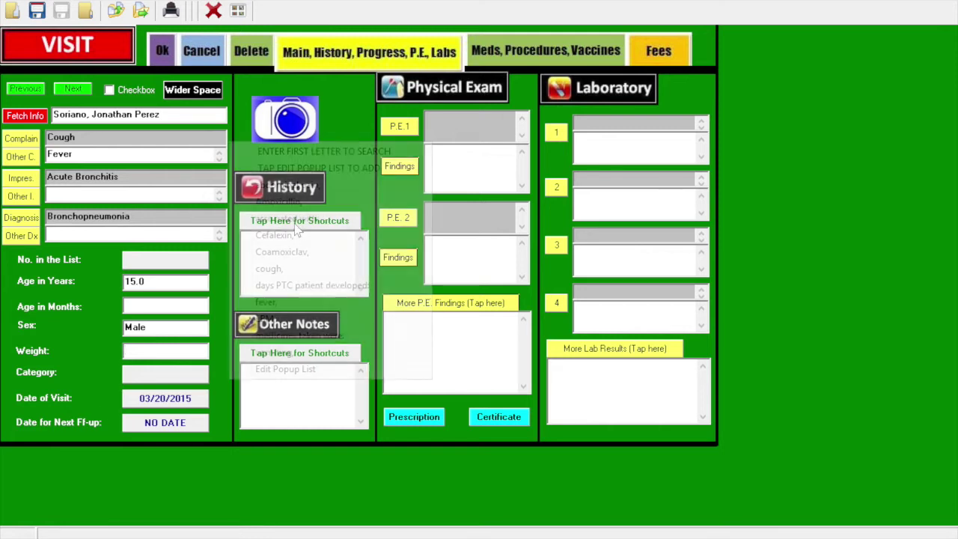
{"action": "left_click", "coordinate": [281, 285]}
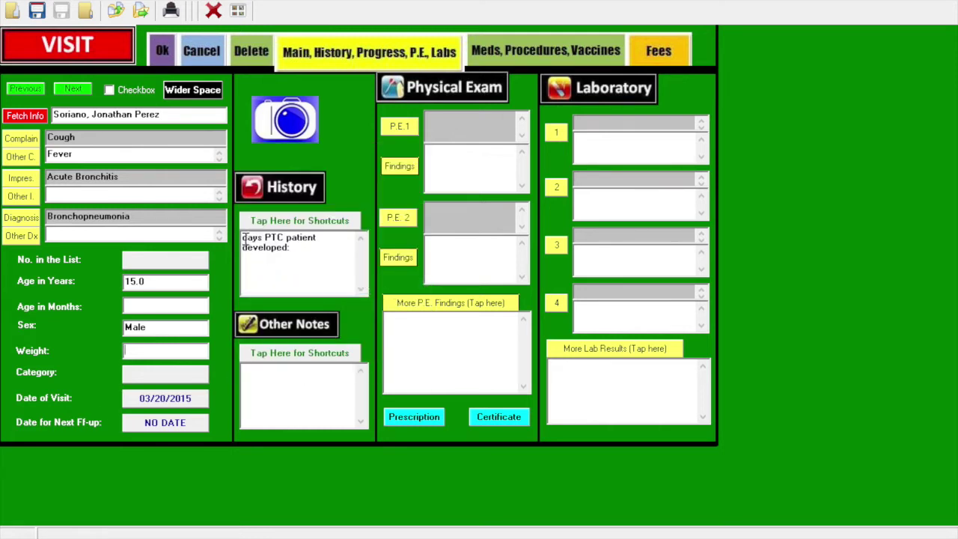
{"action": "type", "text": "3"}
{"action": "type", "text": " cou"}
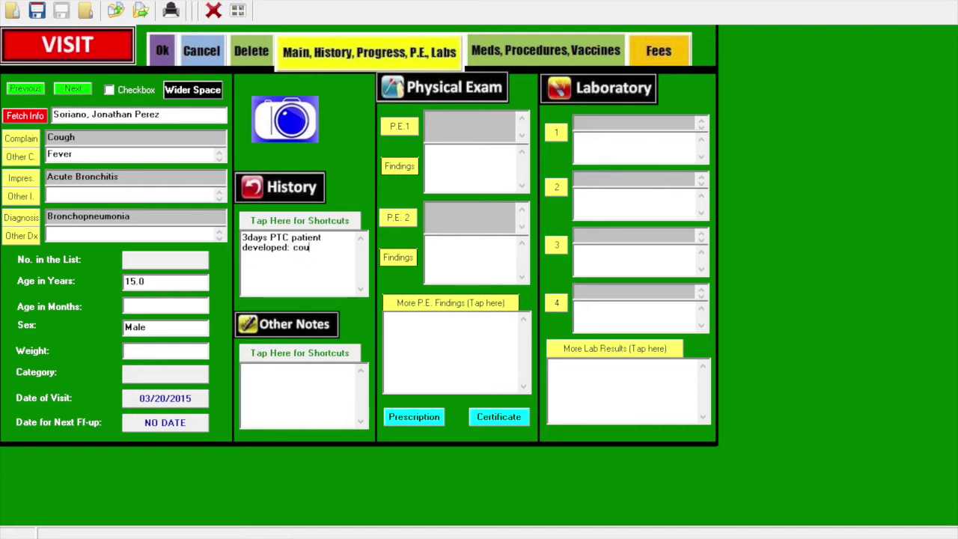
{"action": "type", "text": "gh and fever"}
{"action": "left_click", "coordinate": [302, 381]}
{"action": "type", "text": "no meds"}
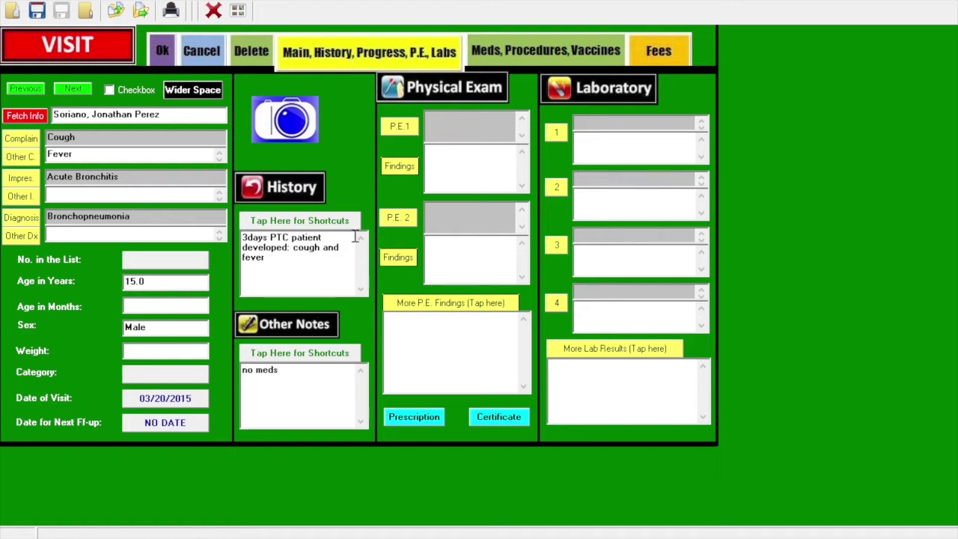
Step: Record a Chest/Lungs exam with findings 'Wheezes , rales'
{"action": "left_click", "coordinate": [398, 127]}
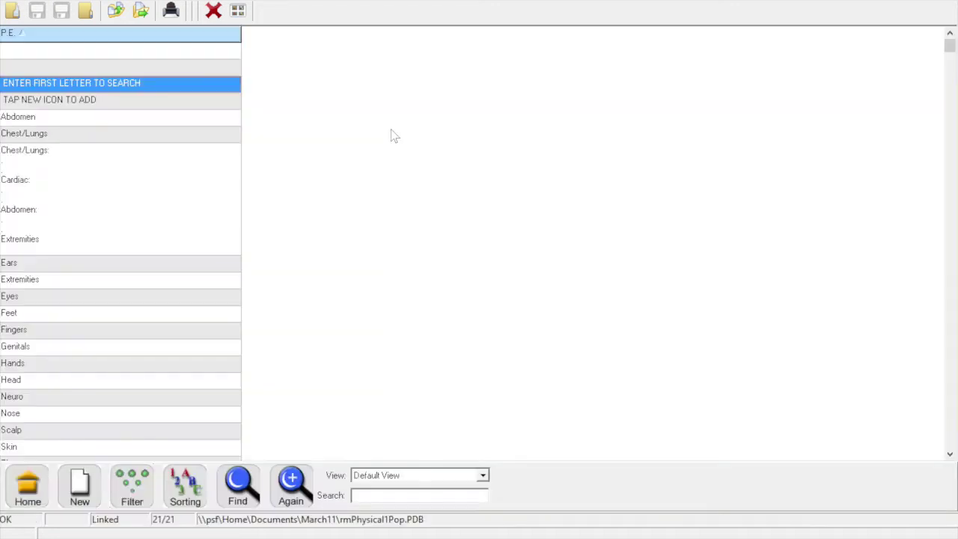
{"action": "type", "text": "che"}
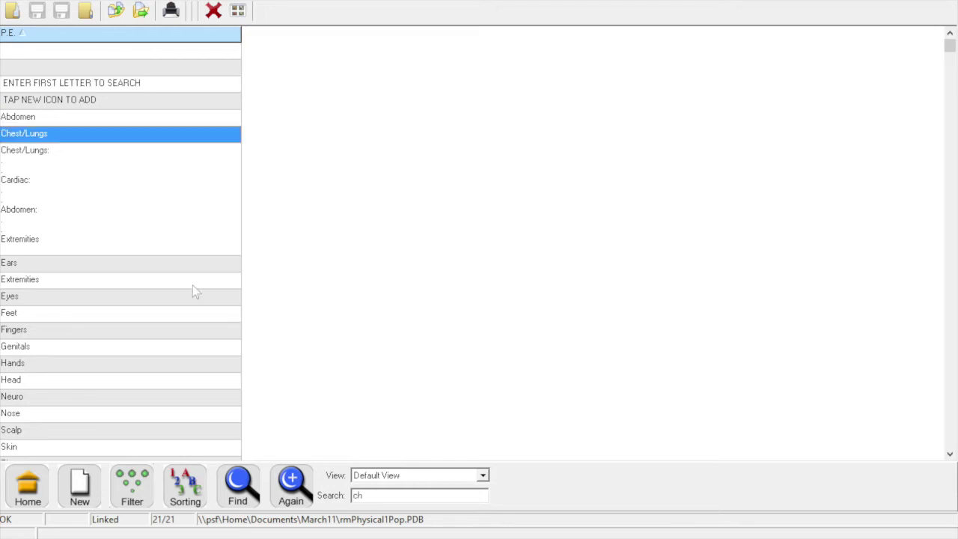
{"action": "left_click", "coordinate": [30, 134]}
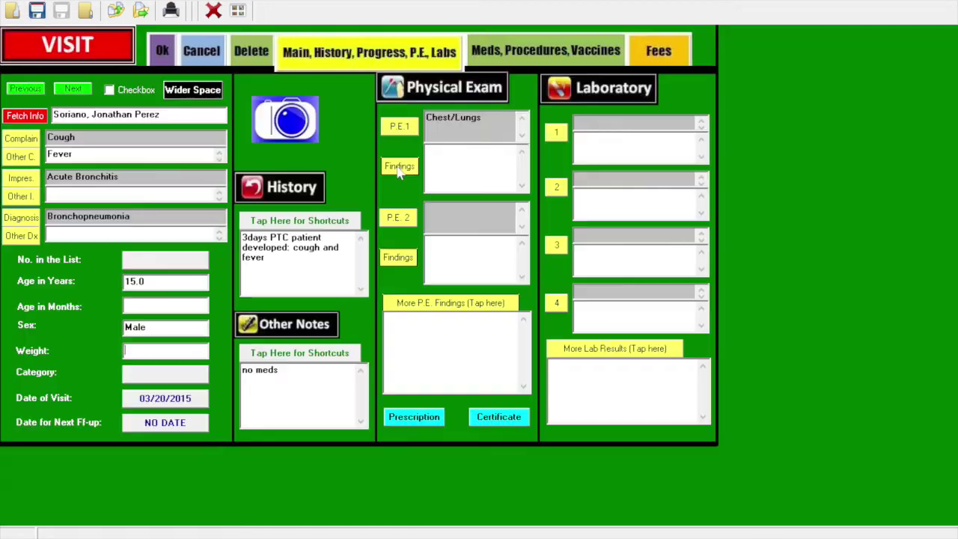
{"action": "left_click", "coordinate": [399, 166]}
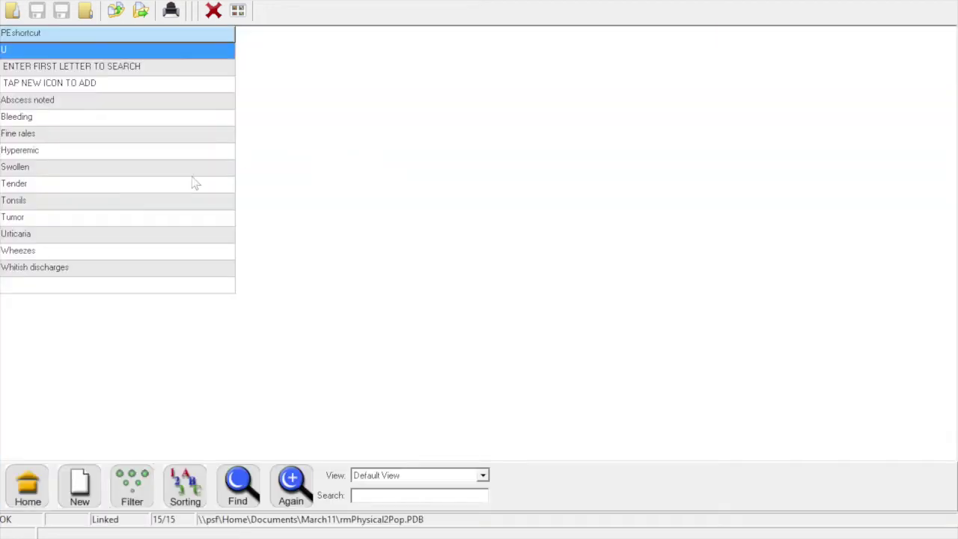
{"action": "left_click", "coordinate": [48, 254]}
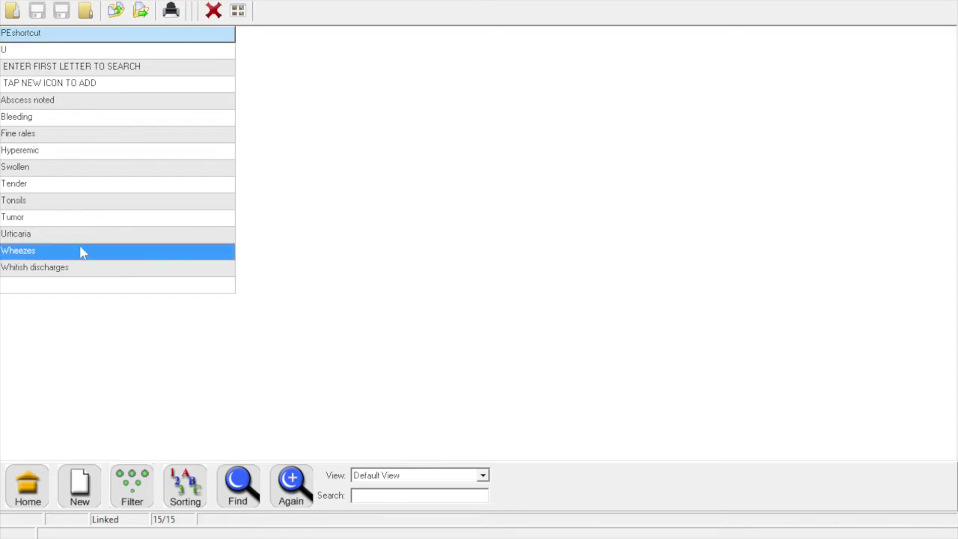
{"action": "type", "text": ", rales"}
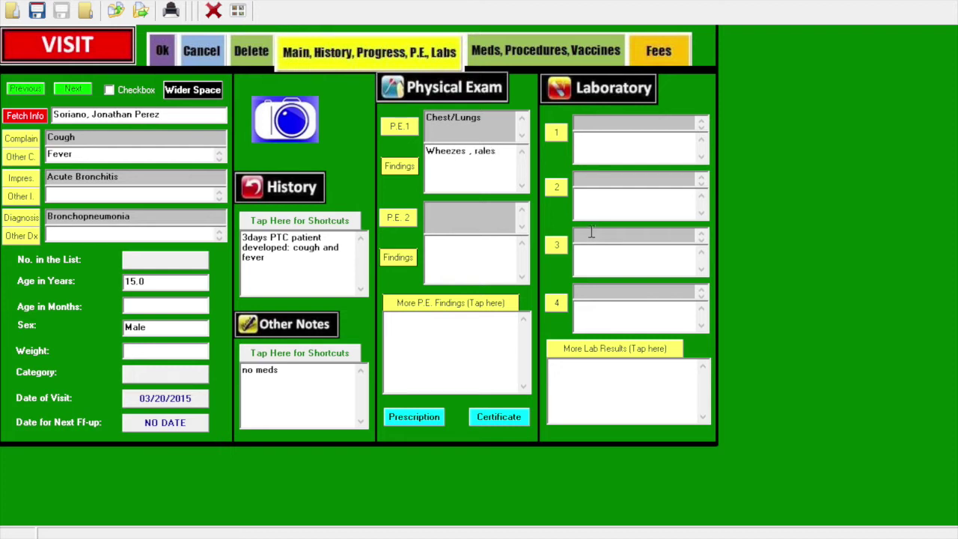
Step: Add Extremities as the second exam area and begin its finding with 'rash'
{"action": "left_click", "coordinate": [400, 220]}
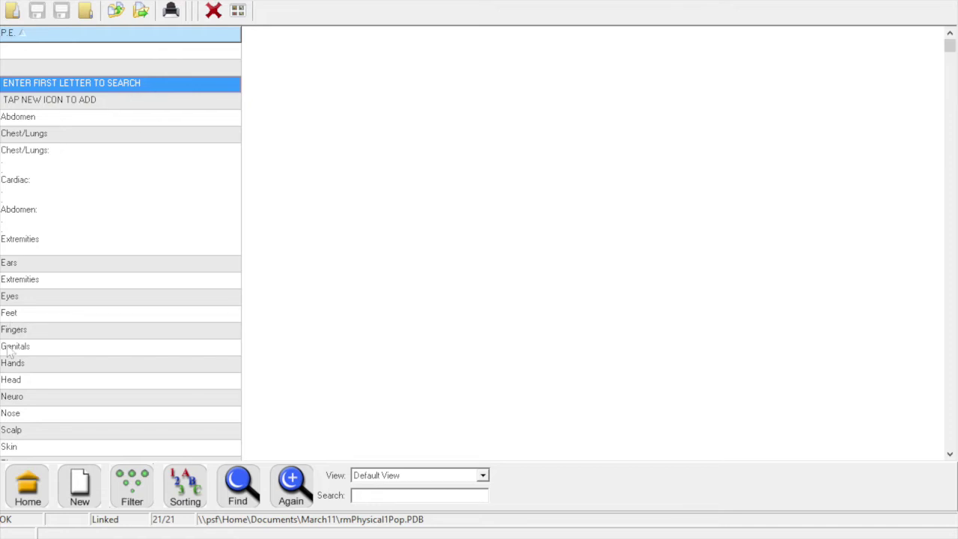
{"action": "left_click", "coordinate": [49, 280]}
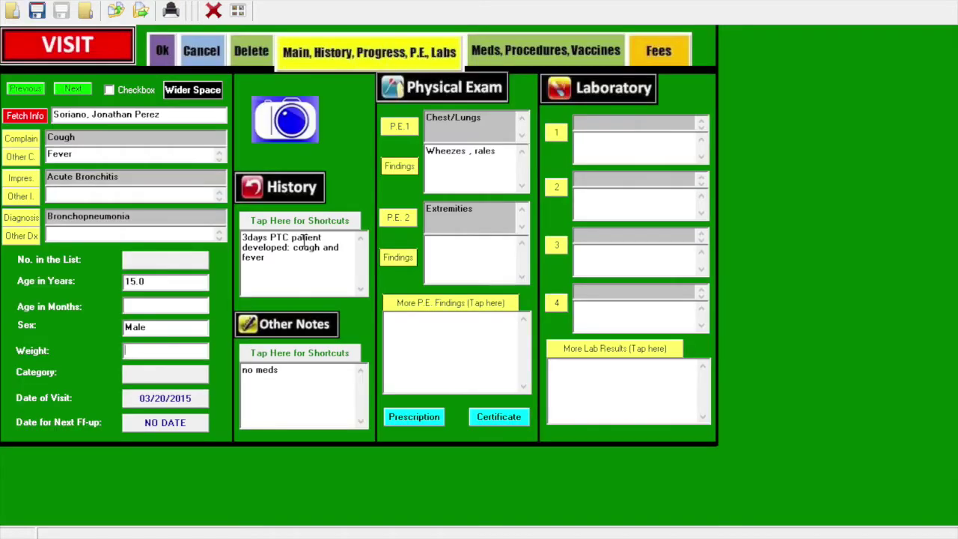
{"action": "left_click", "coordinate": [437, 256]}
{"action": "type", "text": "rash"}
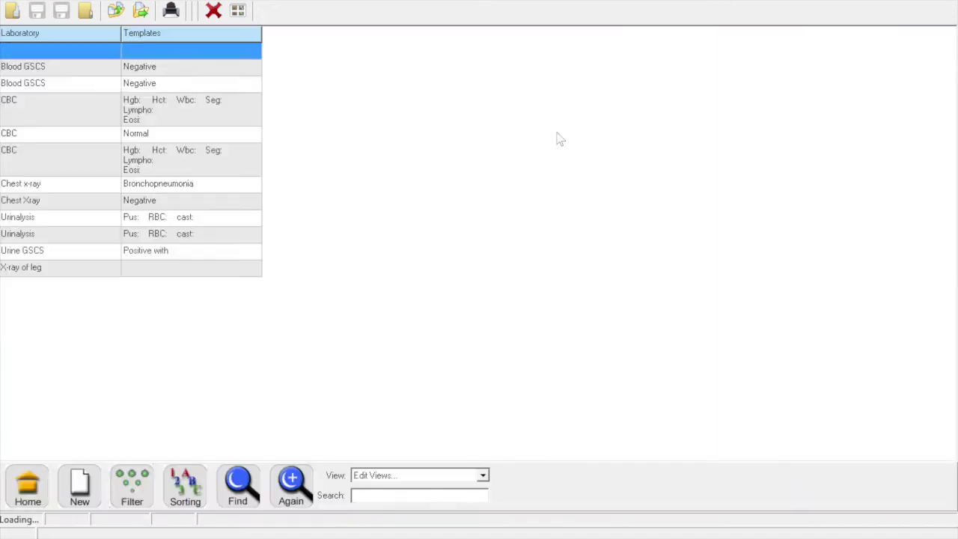
Step: Complete 'rashes noted' and add lab 1 Chest x-ray: 'Bronchopneumonia with consolidation'
{"action": "left_click", "coordinate": [555, 137]}
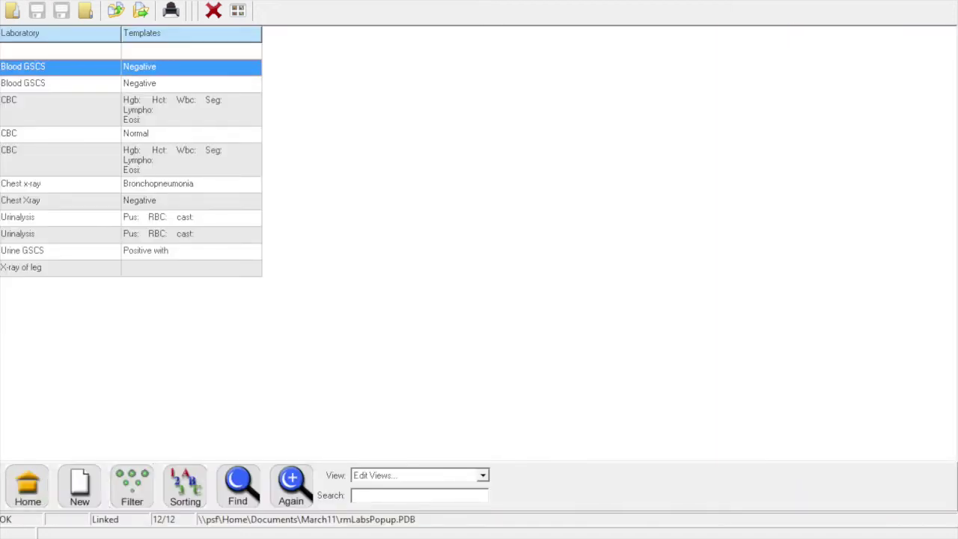
{"action": "left_click", "coordinate": [23, 190]}
{"action": "double_click", "coordinate": [23, 190]}
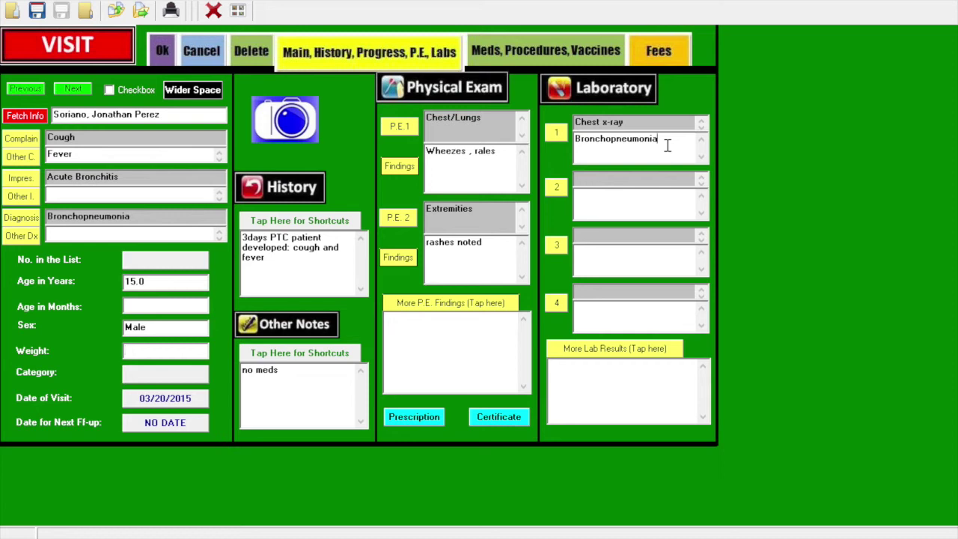
{"action": "type", "text": "with consolidation"}
{"action": "left_click", "coordinate": [497, 51]}
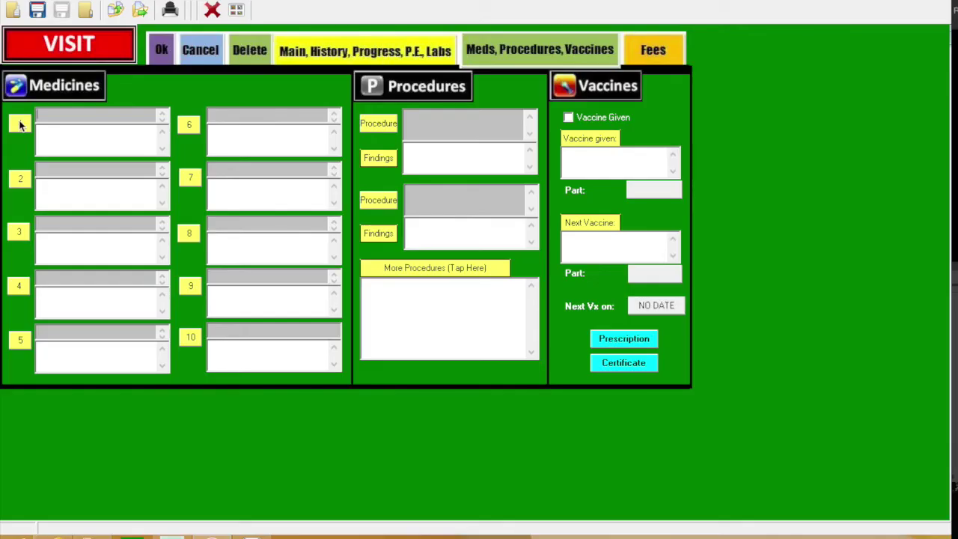
Step: Add Ubo expectorant and Fever Forte (Paracetamol syrup 250/5) as medicines 1 and 2, then open Prescription
{"action": "left_click", "coordinate": [20, 126]}
{"action": "type", "text": "ubo"}
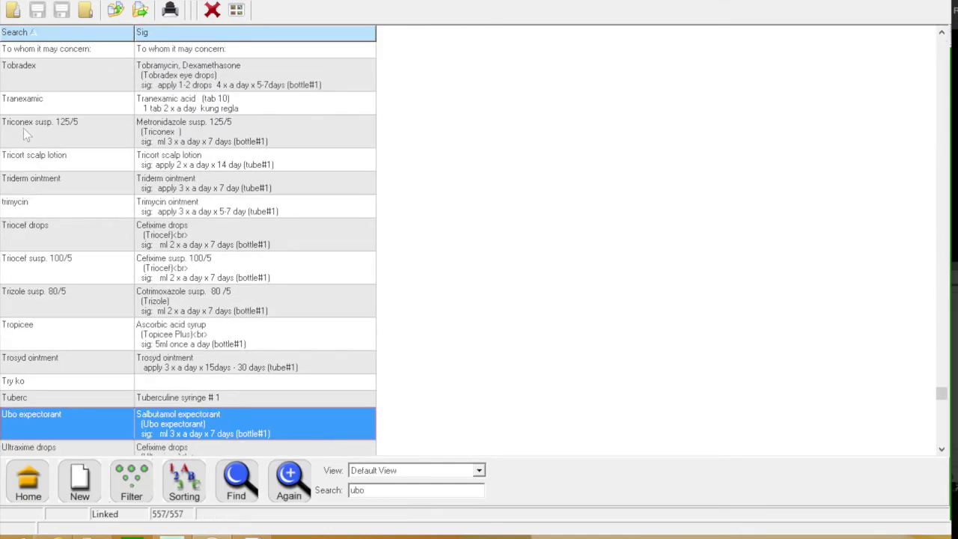
{"action": "key", "text": "Return"}
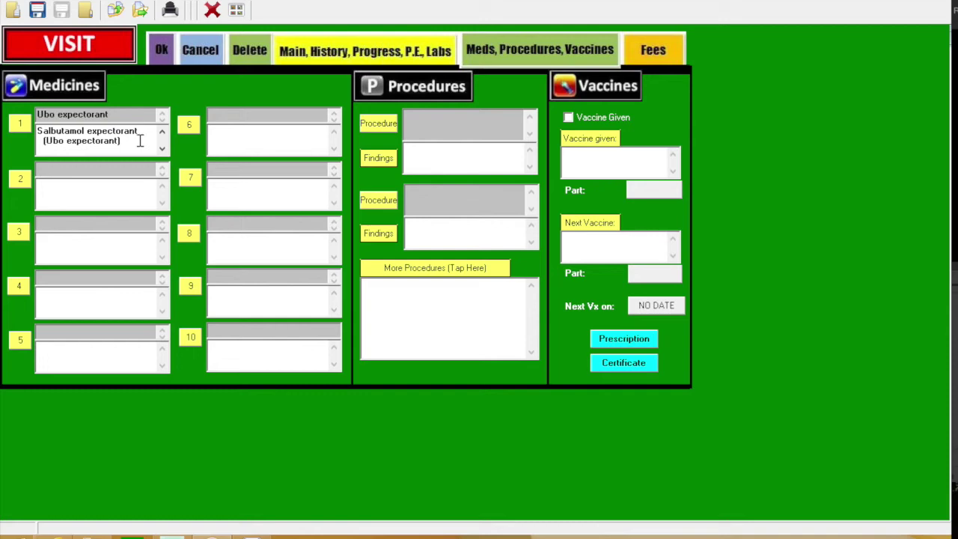
{"action": "left_click", "coordinate": [25, 185]}
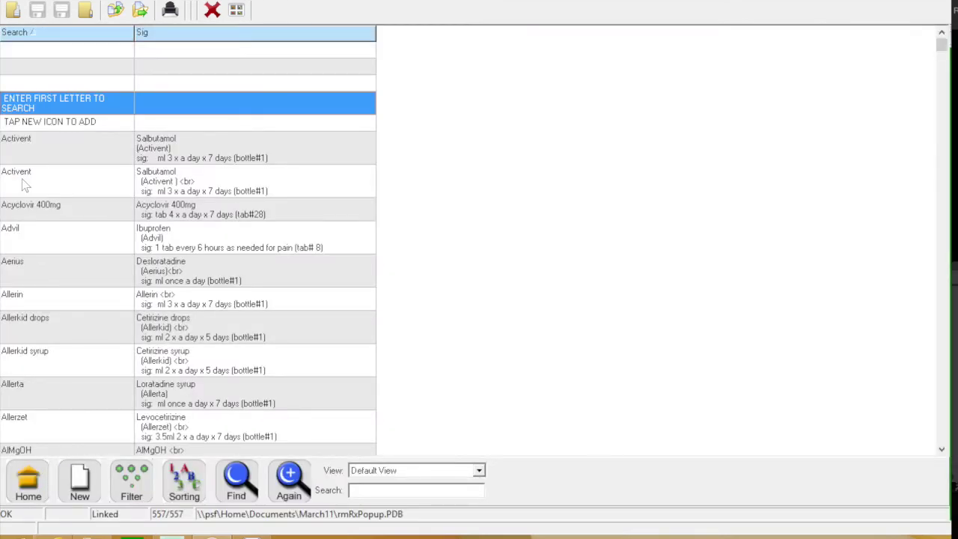
{"action": "type", "text": "fev"}
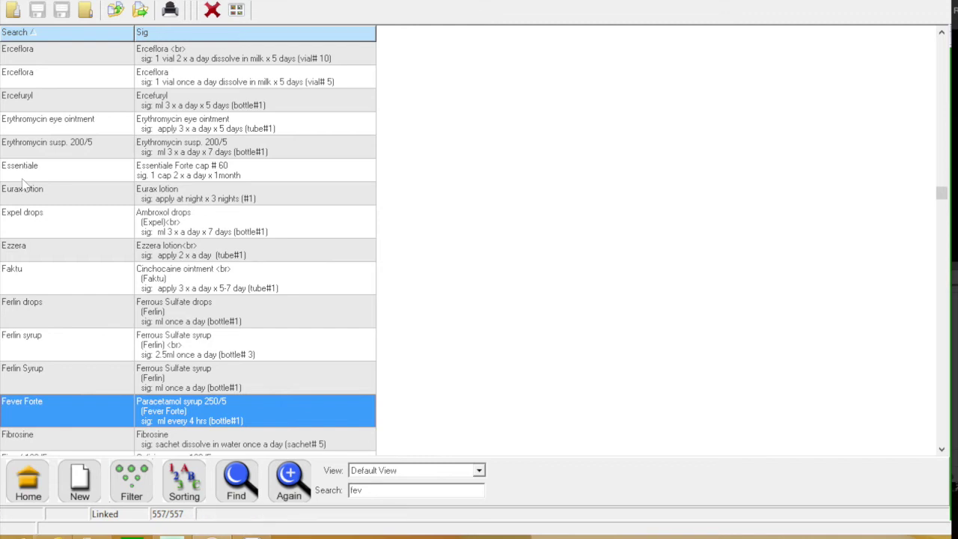
{"action": "key", "text": "Return"}
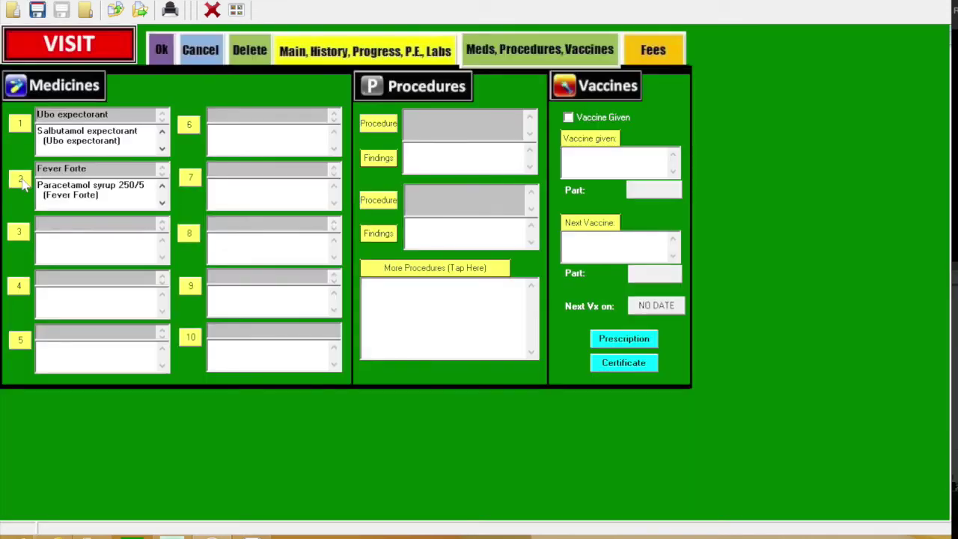
{"action": "left_click", "coordinate": [622, 343]}
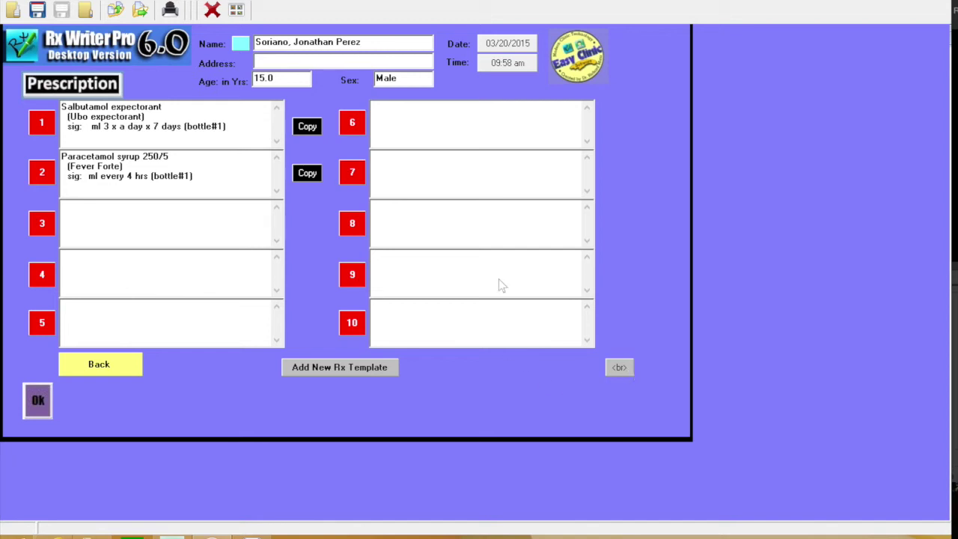
Step: Insert a <br> after the brand names and set both sig doses to 5ml
{"action": "type", "text": "<br>"}
{"action": "left_click", "coordinate": [92, 127]}
{"action": "type", "text": "5"}
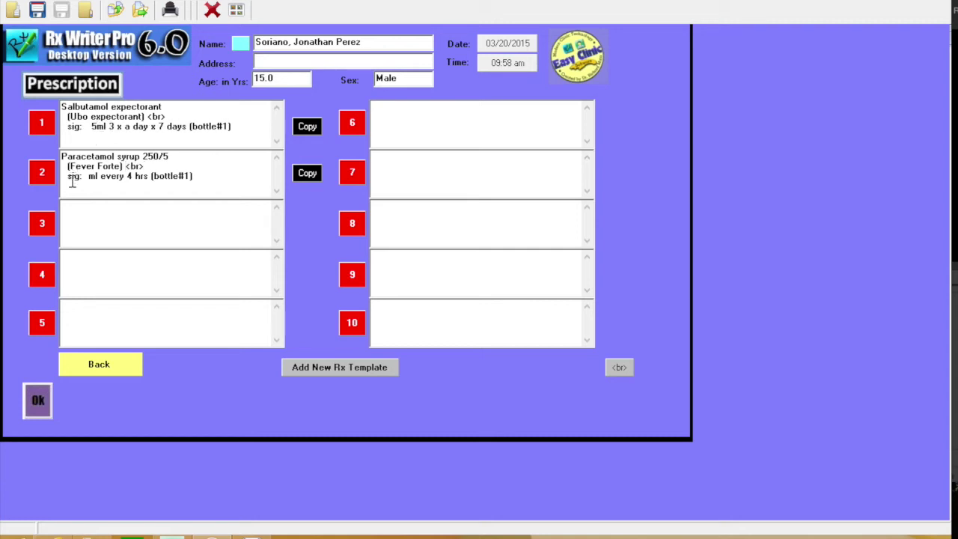
{"action": "left_click", "coordinate": [90, 176]}
{"action": "type", "text": "5"}
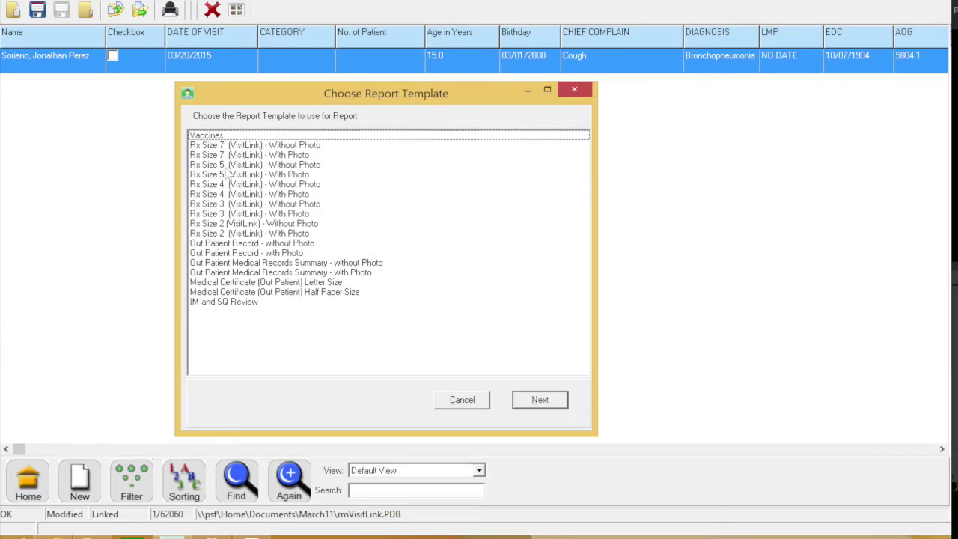
Step: Preview the Rx Size 5 (VisitLink) - Without Photo prescription, cancel printing, and reopen the visit
{"action": "left_click", "coordinate": [225, 166]}
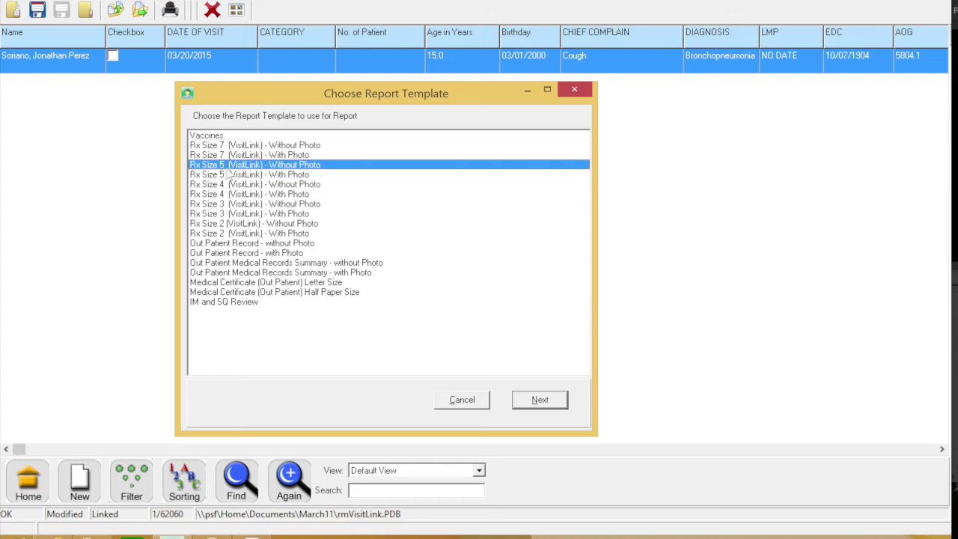
{"action": "left_click", "coordinate": [519, 402]}
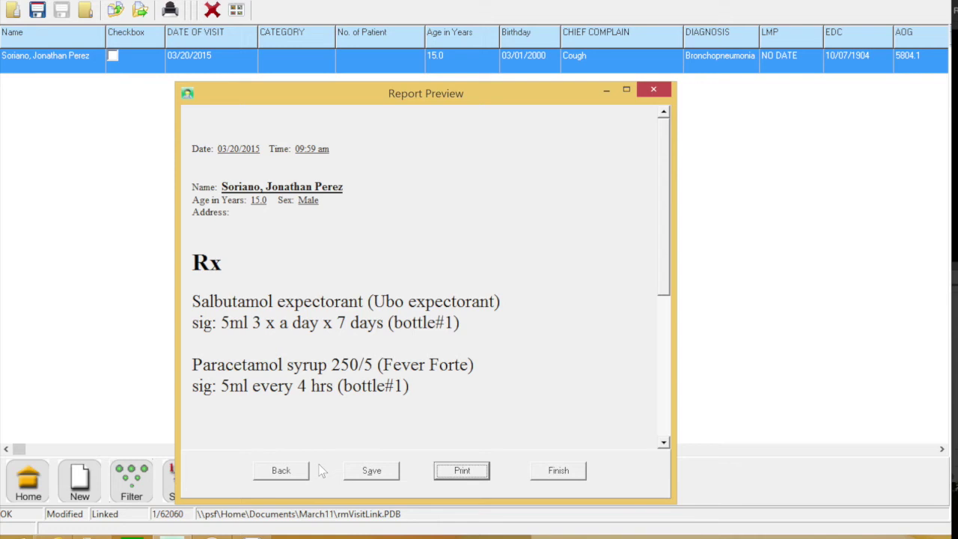
{"action": "left_click", "coordinate": [450, 475]}
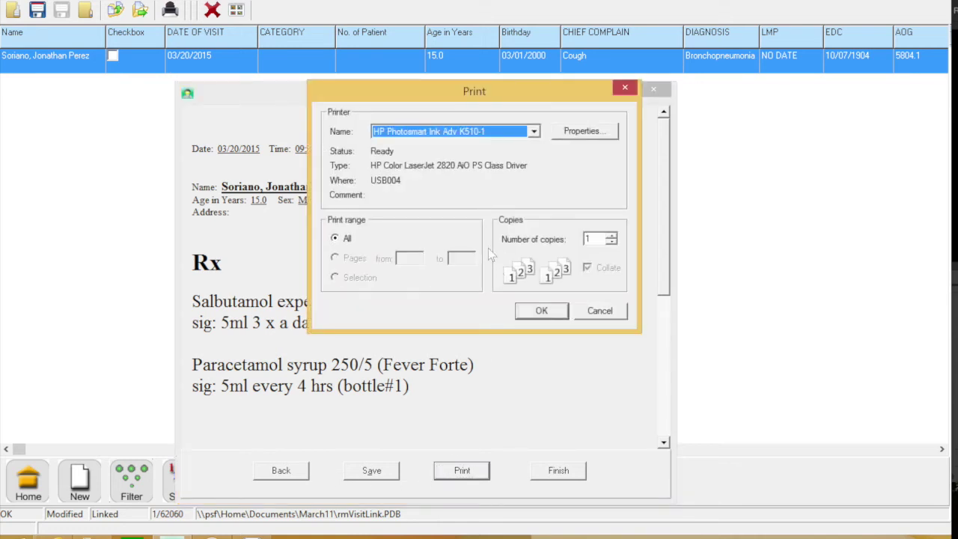
{"action": "left_click", "coordinate": [605, 311]}
{"action": "left_click", "coordinate": [559, 470]}
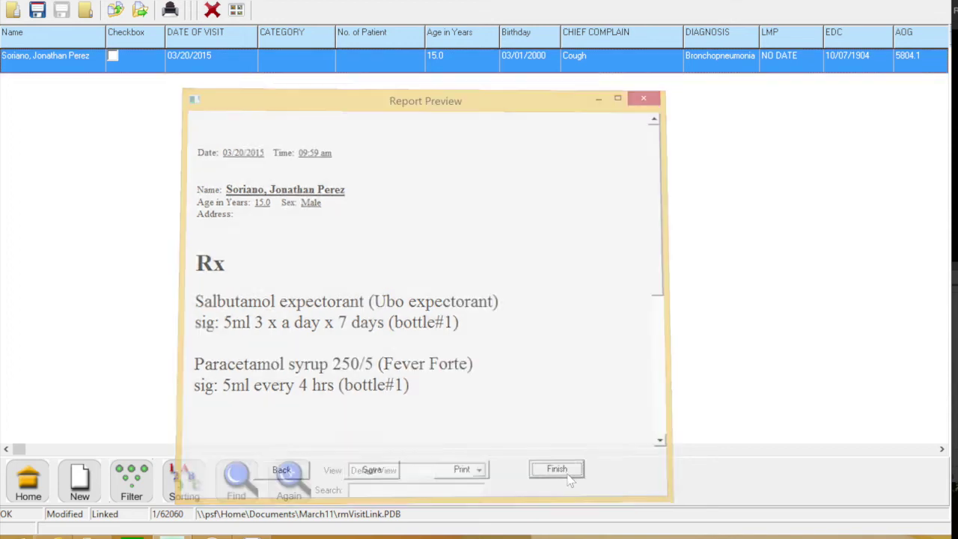
{"action": "double_click", "coordinate": [359, 71]}
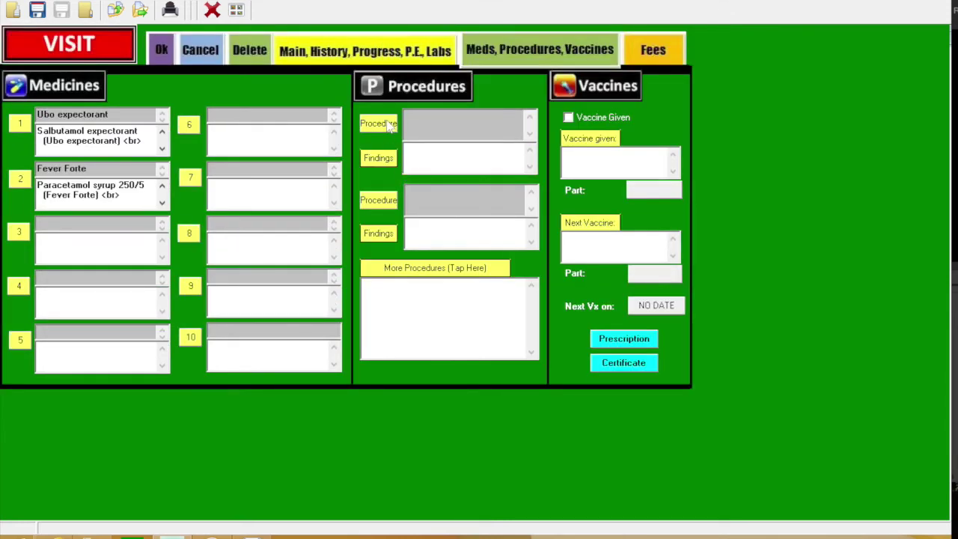
Step: Record Appendectomy as the procedure with the finding Adhesions noted
{"action": "left_click", "coordinate": [366, 126]}
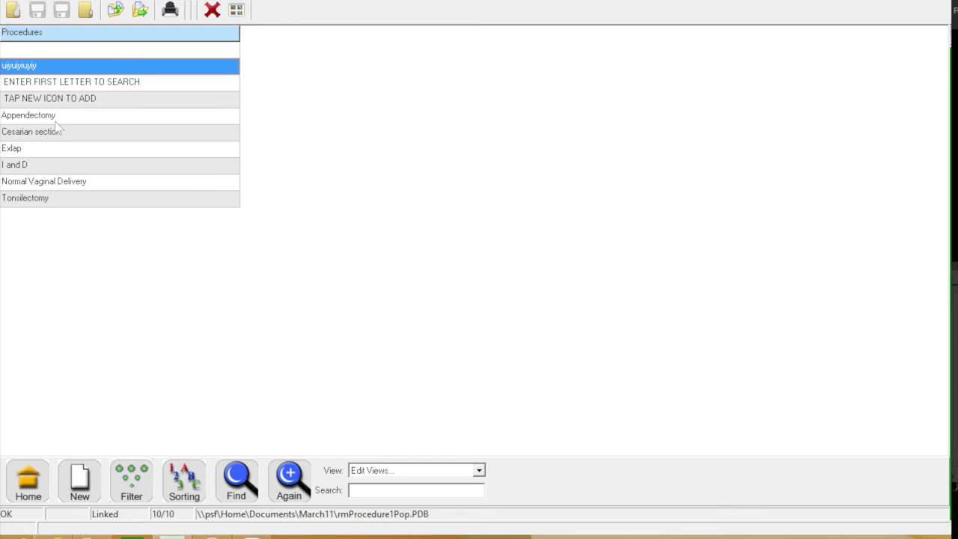
{"action": "left_click", "coordinate": [48, 117]}
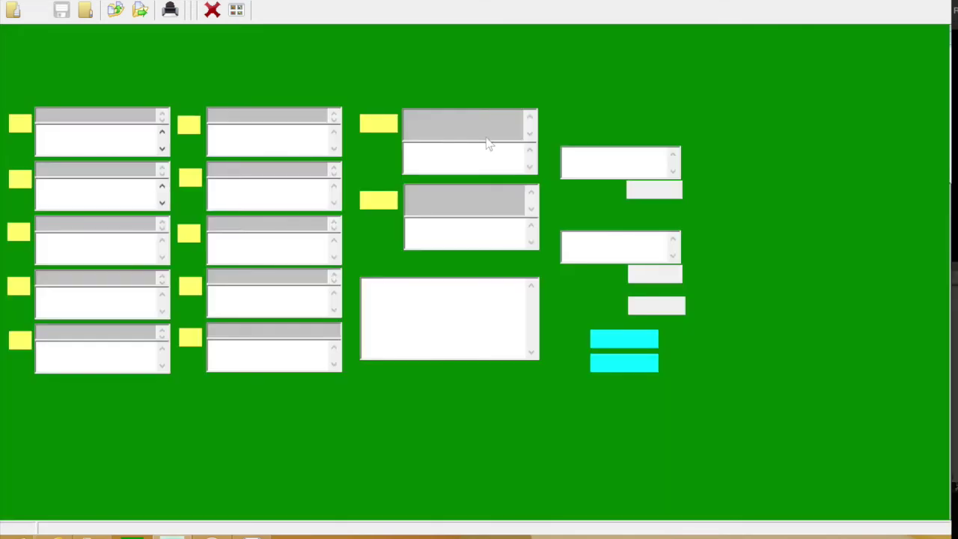
{"action": "left_click", "coordinate": [378, 158]}
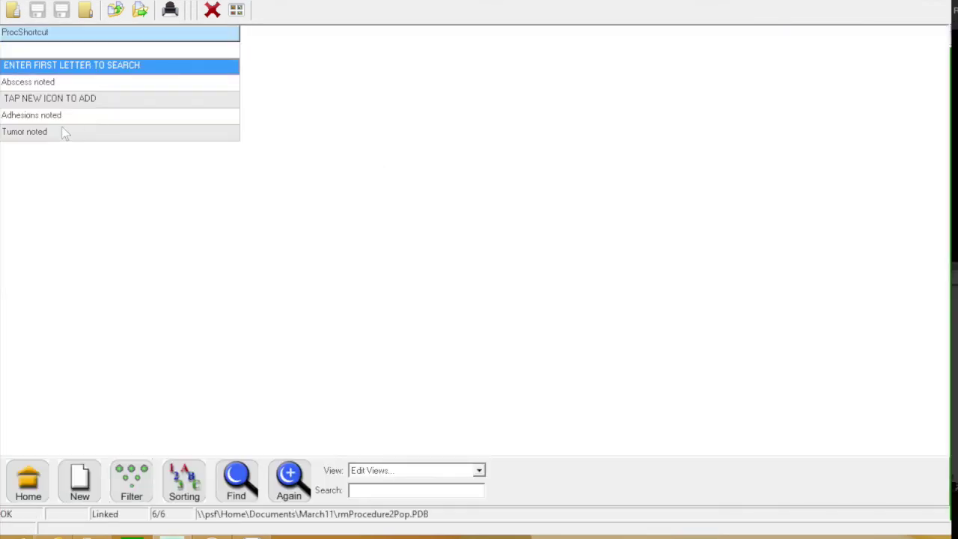
{"action": "left_click", "coordinate": [48, 116]}
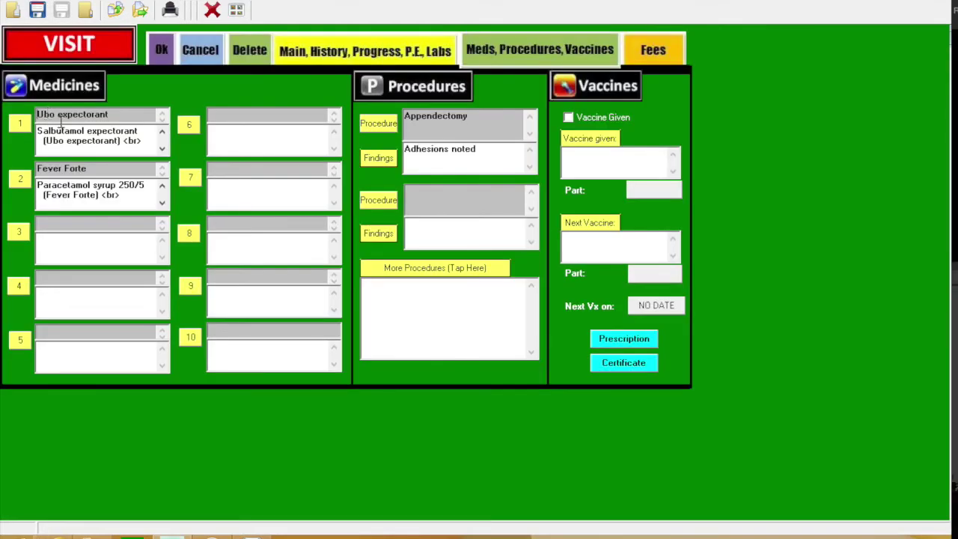
Step: Set the vaccine given to Hepatitis B part 1 and the next vaccine to Hepatitis B part 2
{"action": "left_click", "coordinate": [576, 142]}
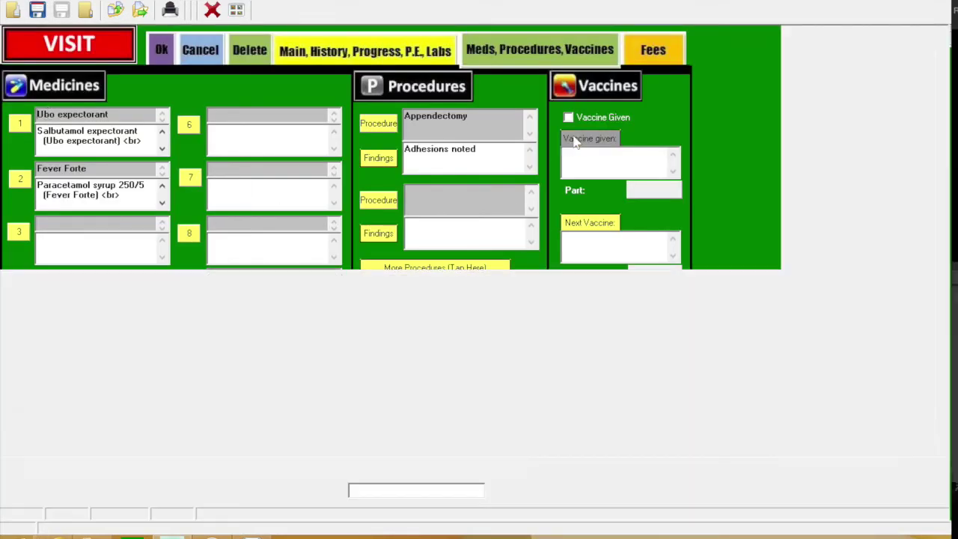
{"action": "left_click", "coordinate": [57, 199]}
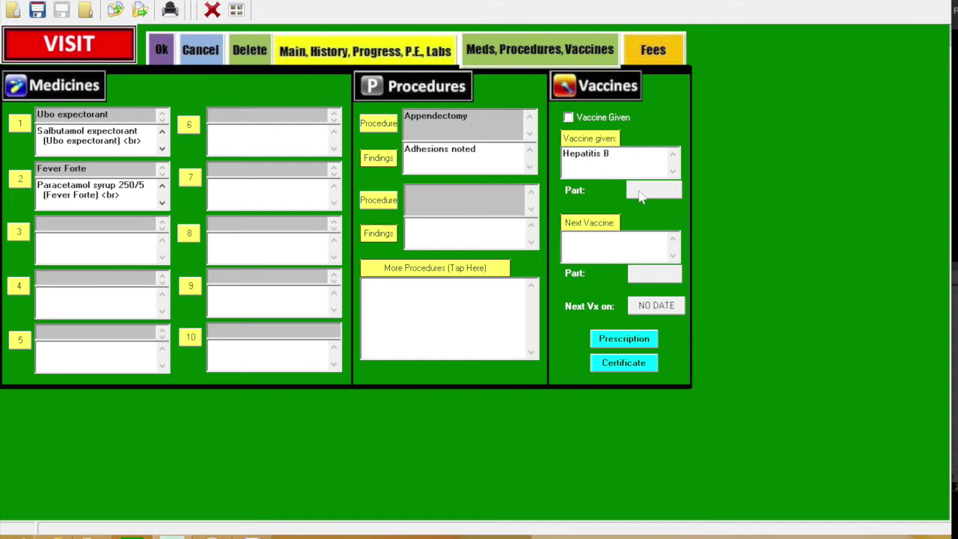
{"action": "left_click", "coordinate": [640, 192]}
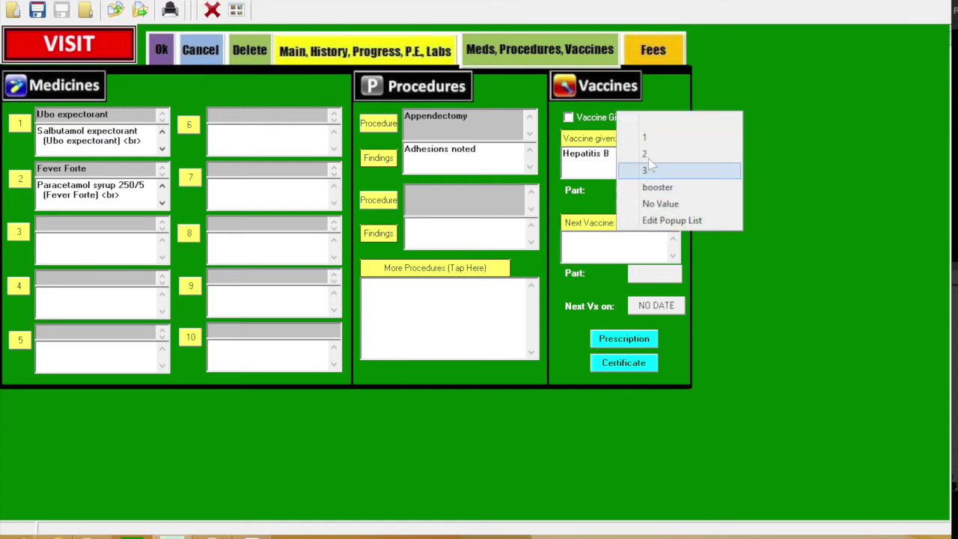
{"action": "left_click", "coordinate": [646, 136]}
{"action": "left_click", "coordinate": [590, 229]}
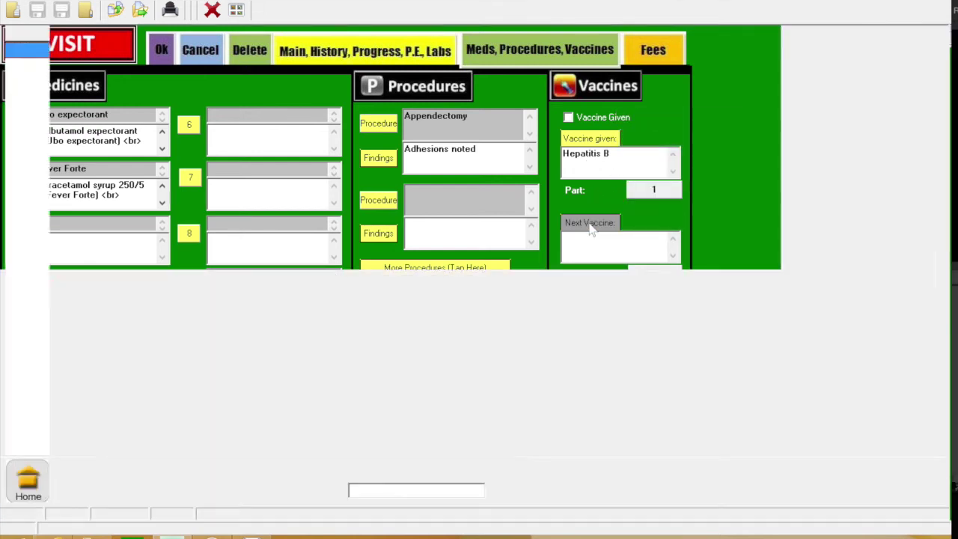
{"action": "left_click", "coordinate": [55, 196]}
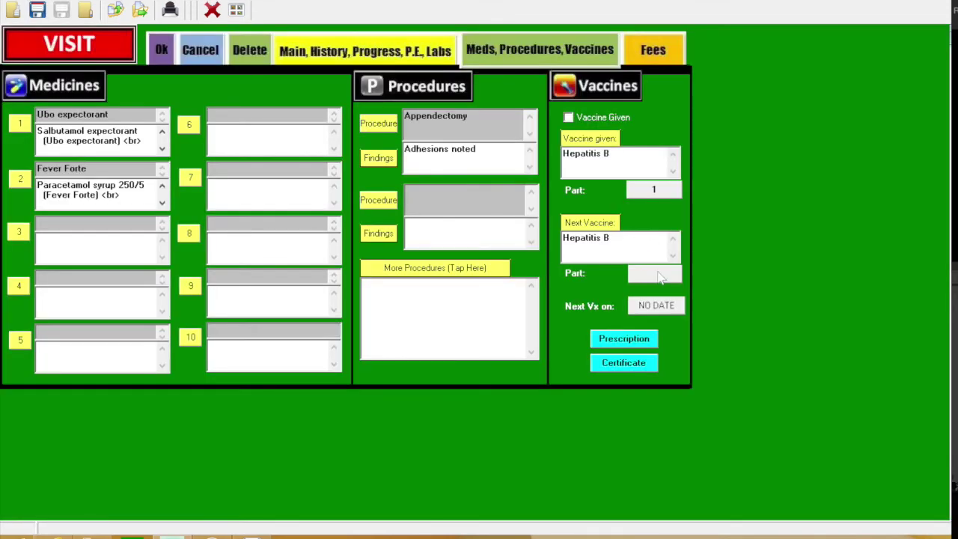
{"action": "left_click", "coordinate": [661, 277]}
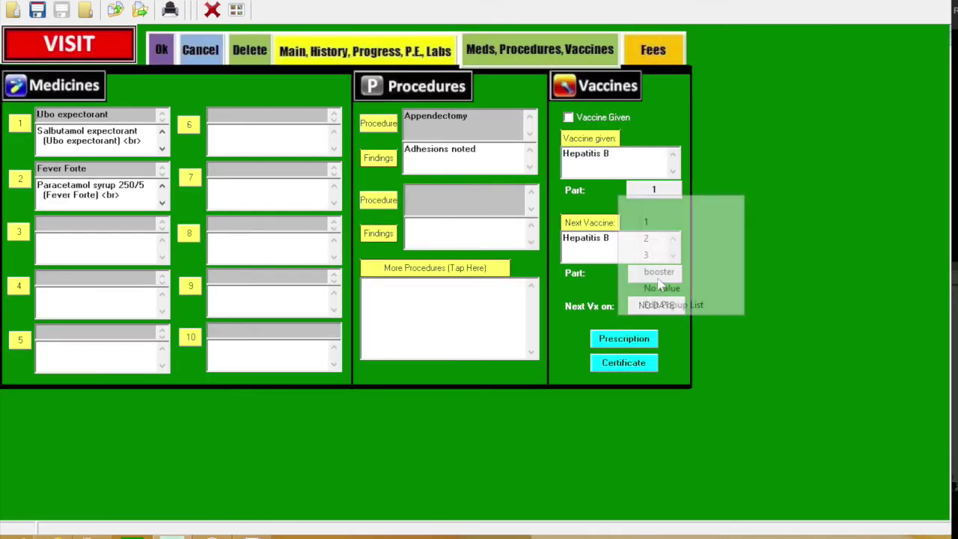
{"action": "left_click", "coordinate": [662, 239]}
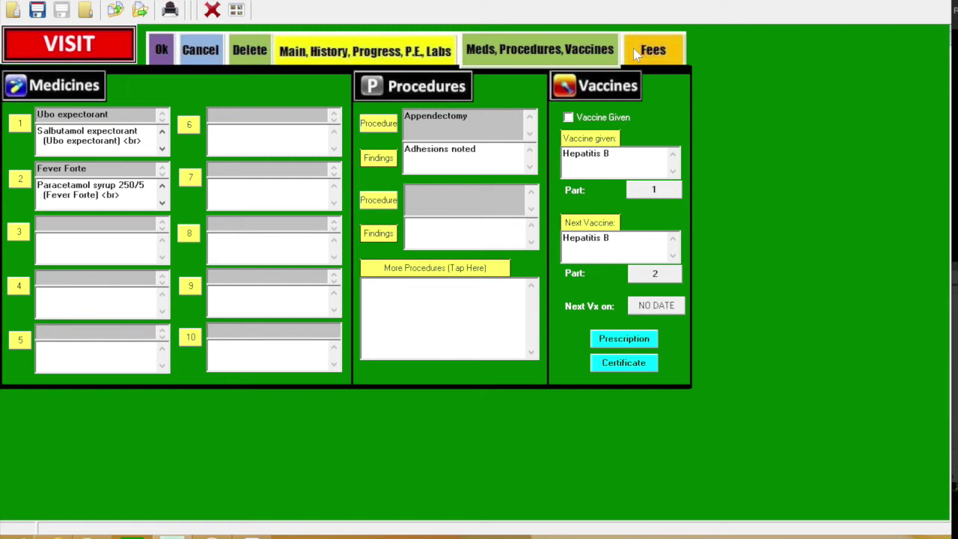
Step: Enter visit fees of 1000 cash and 300 charged
{"action": "left_click", "coordinate": [658, 50]}
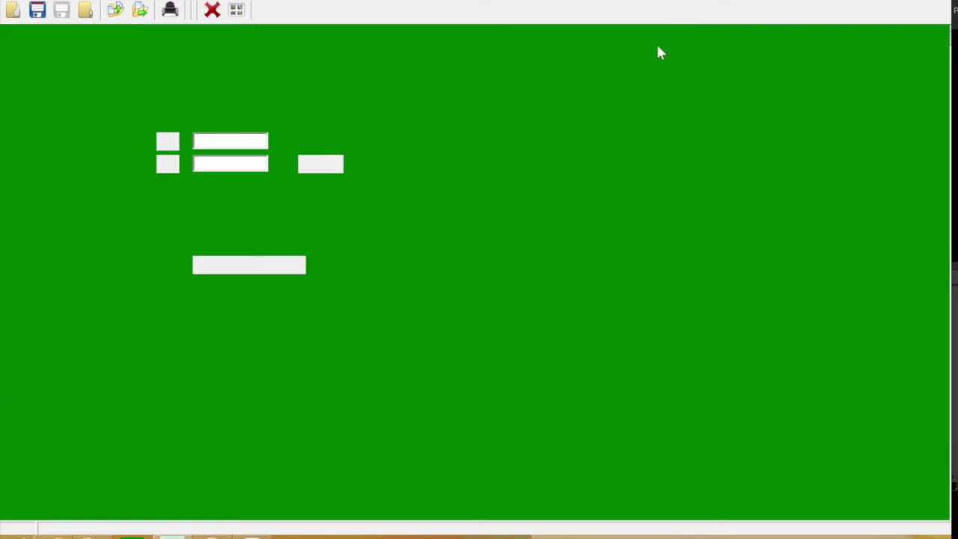
{"action": "left_click", "coordinate": [166, 143]}
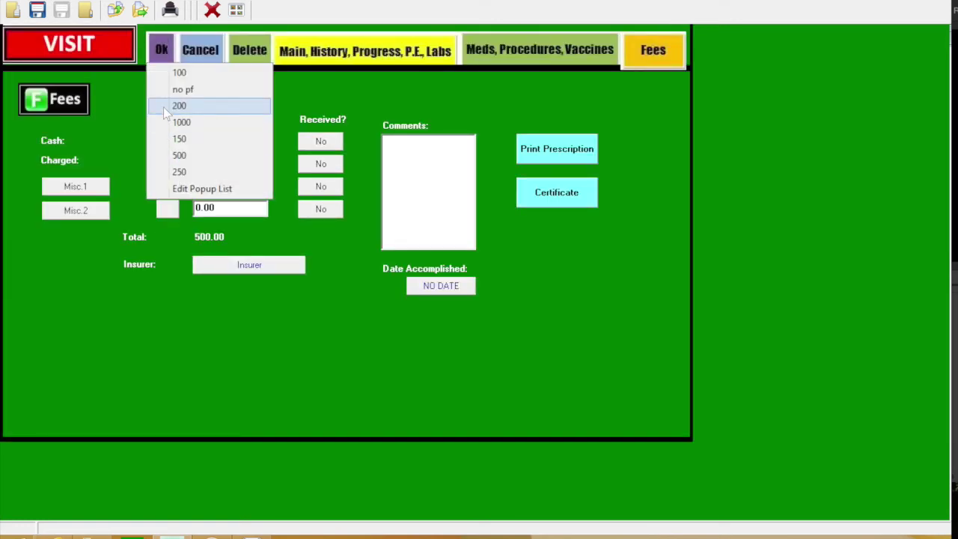
{"action": "left_click", "coordinate": [166, 121]}
{"action": "left_click", "coordinate": [170, 165]}
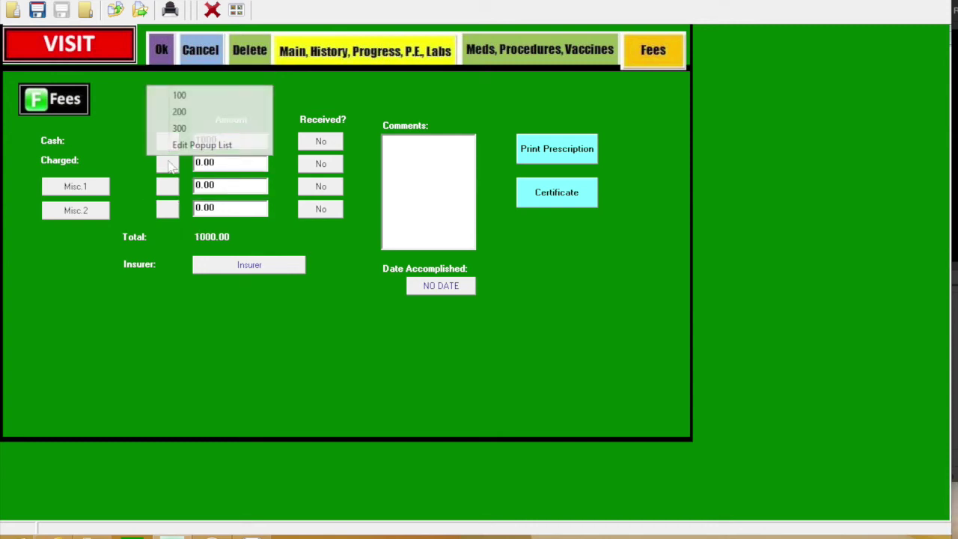
{"action": "left_click", "coordinate": [178, 128]}
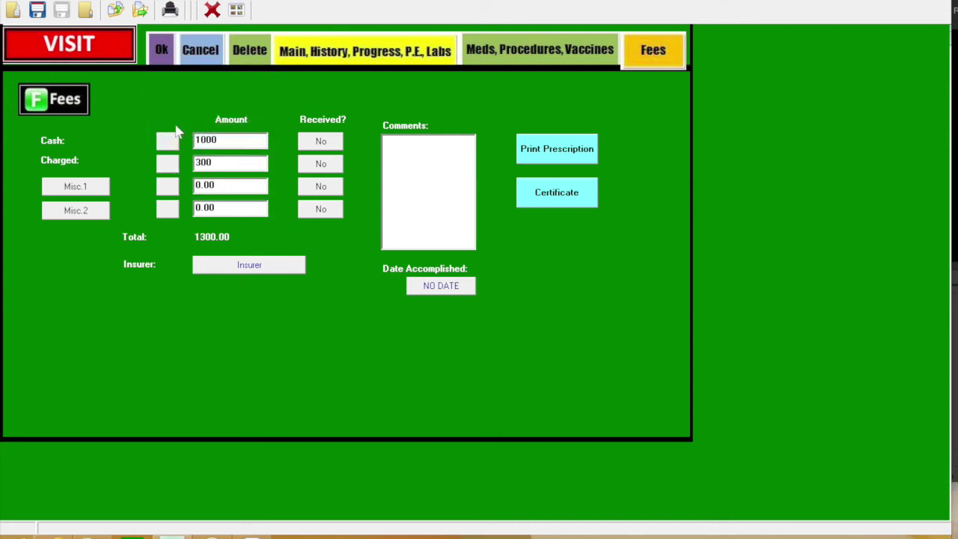
Step: Fill the medical certificate with the rest-for-recovery advice and the doctor's name and credentials
{"action": "left_click", "coordinate": [531, 193]}
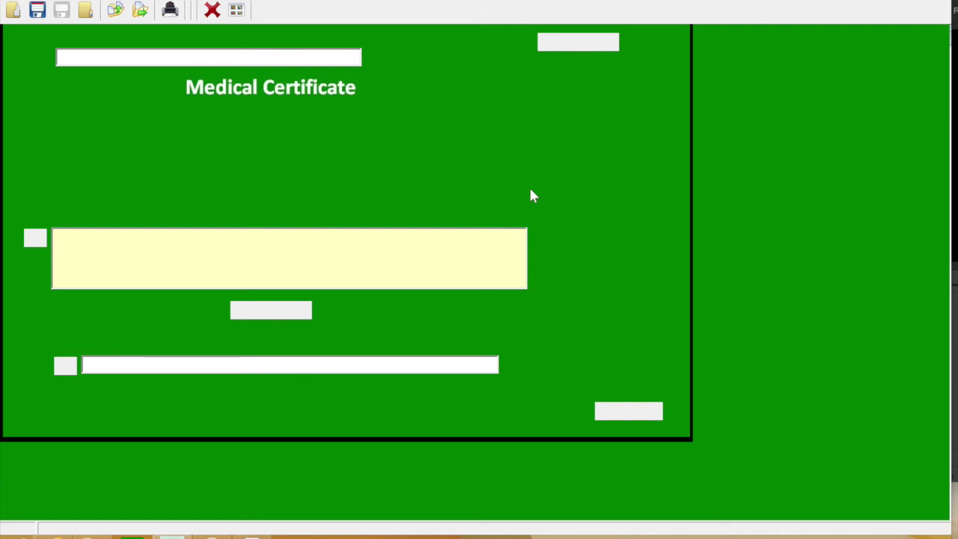
{"action": "left_click", "coordinate": [32, 241]}
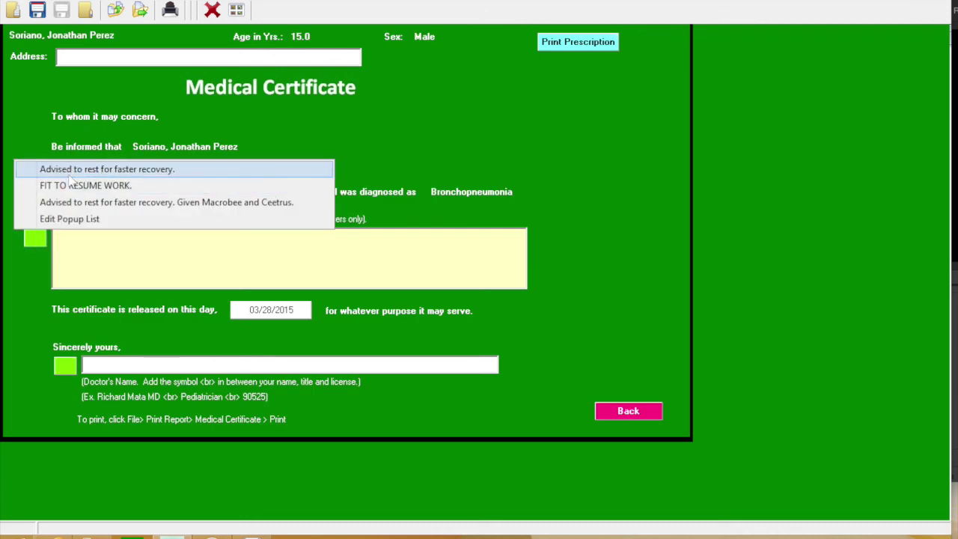
{"action": "left_click", "coordinate": [72, 169]}
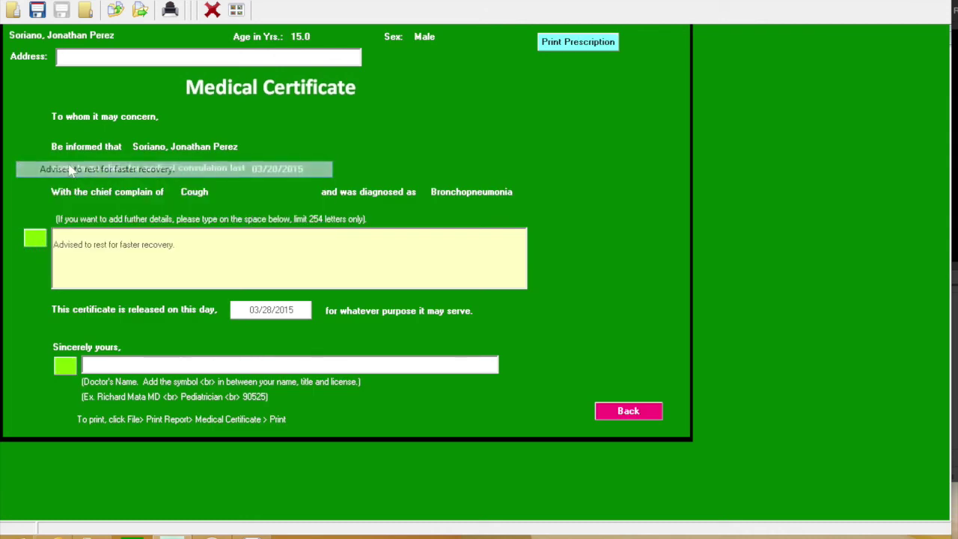
{"action": "left_click", "coordinate": [65, 367]}
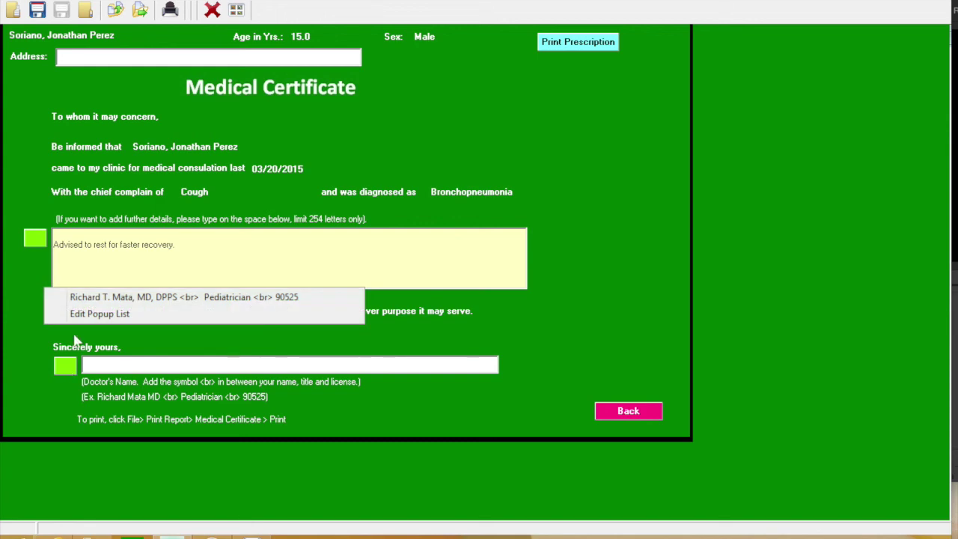
{"action": "left_click", "coordinate": [86, 295]}
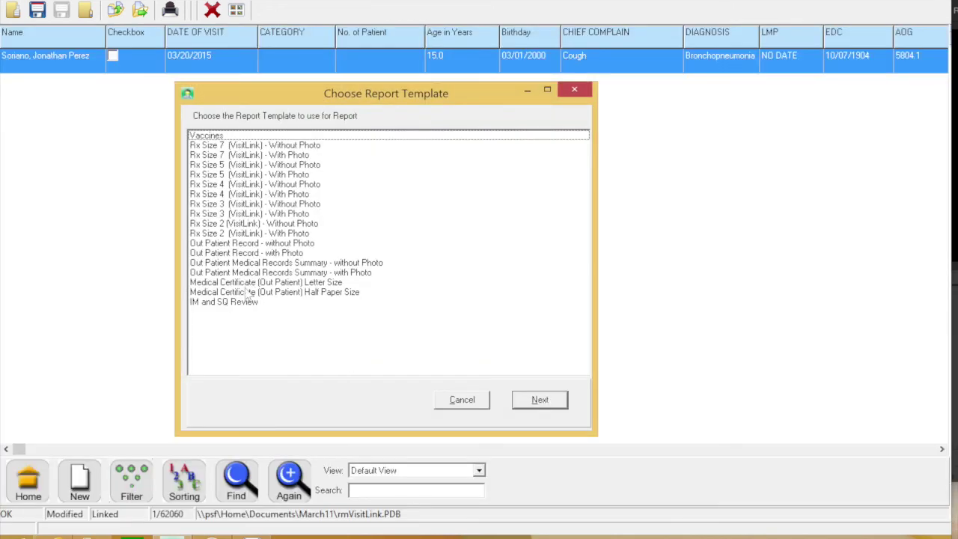
Step: Preview the Medical Certificate Half Paper Size report, then close it without printing
{"action": "left_click", "coordinate": [247, 292]}
{"action": "left_click", "coordinate": [529, 401]}
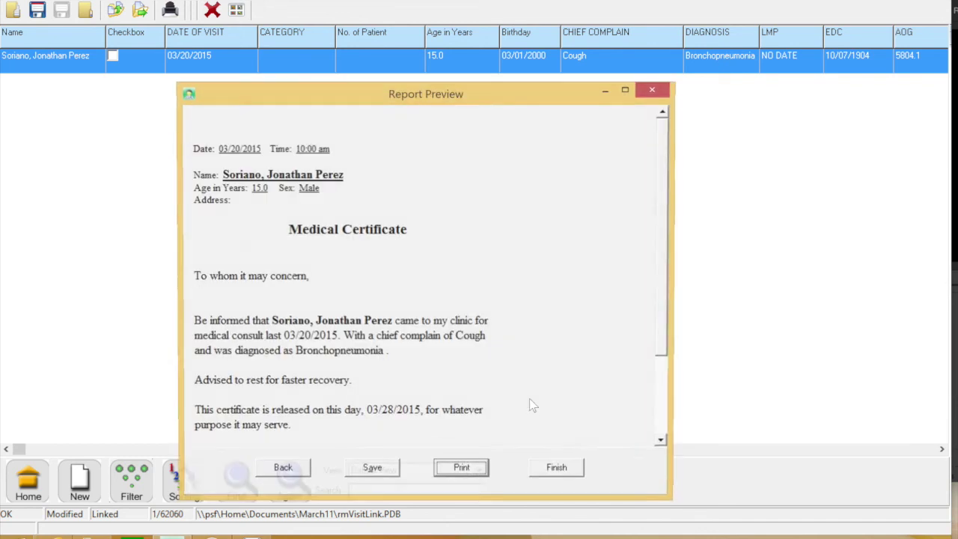
{"action": "left_click", "coordinate": [545, 472]}
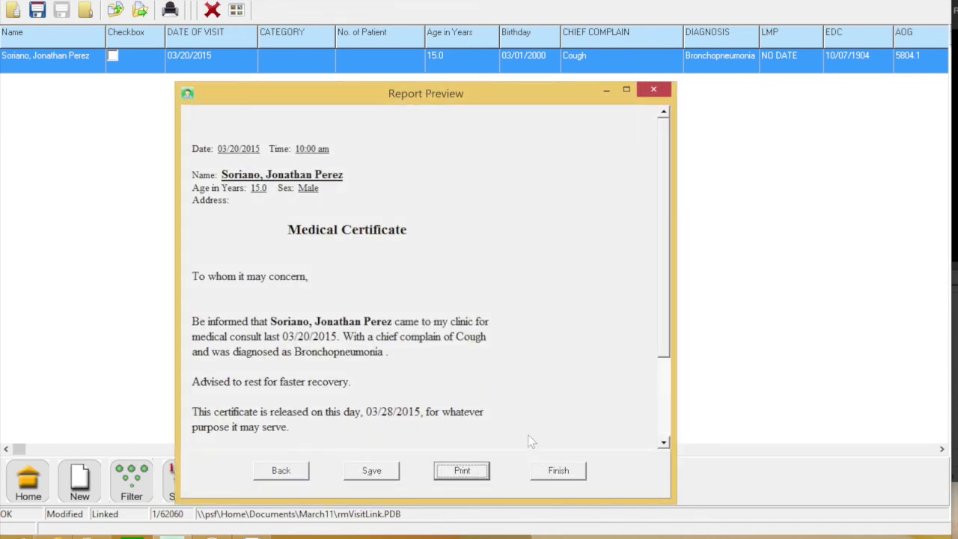
{"action": "scroll", "coordinate": [527, 437], "scroll_direction": "down", "scroll_amount": 1}
{"action": "scroll", "coordinate": [458, 479], "scroll_direction": "down", "scroll_amount": 2}
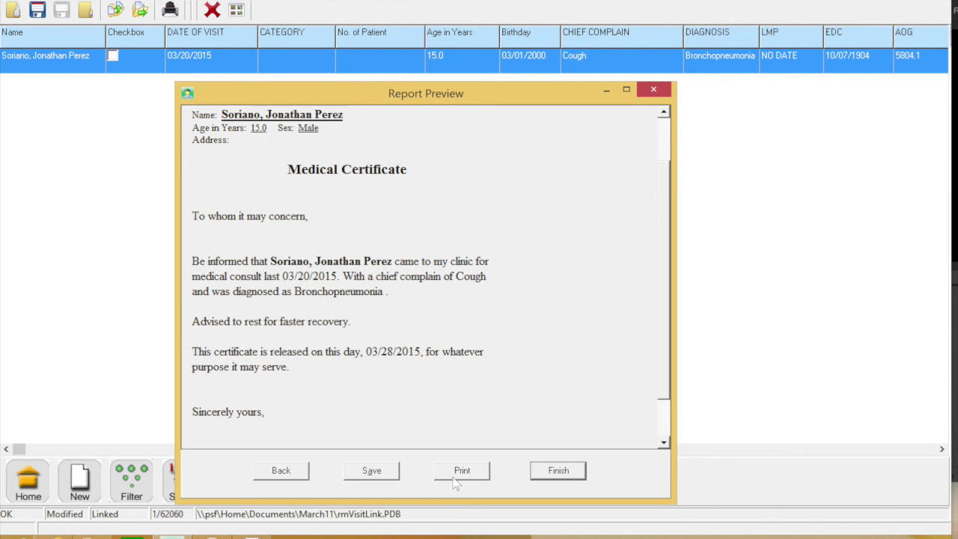
{"action": "scroll", "coordinate": [462, 476], "scroll_direction": "down", "scroll_amount": 1}
{"action": "left_click", "coordinate": [462, 479]}
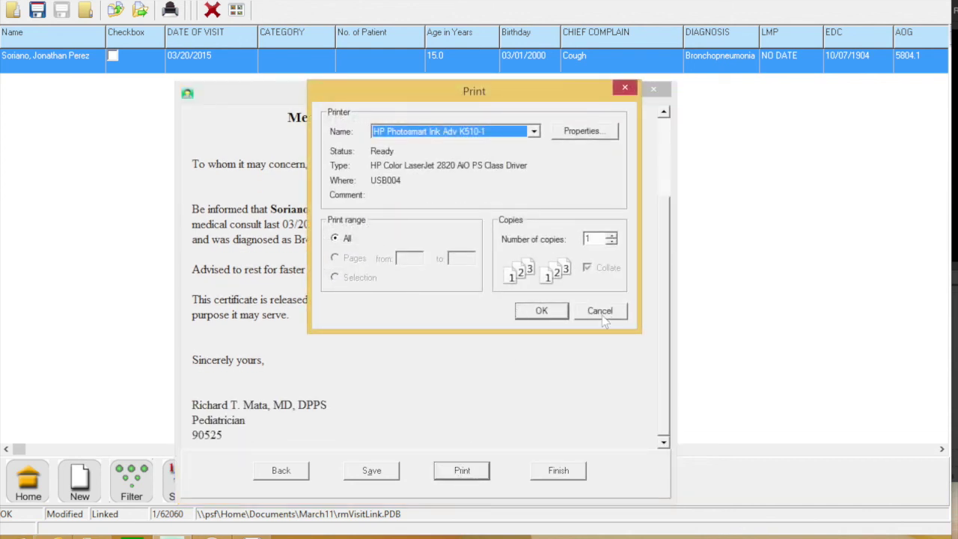
{"action": "left_click", "coordinate": [601, 317]}
{"action": "left_click", "coordinate": [560, 471]}
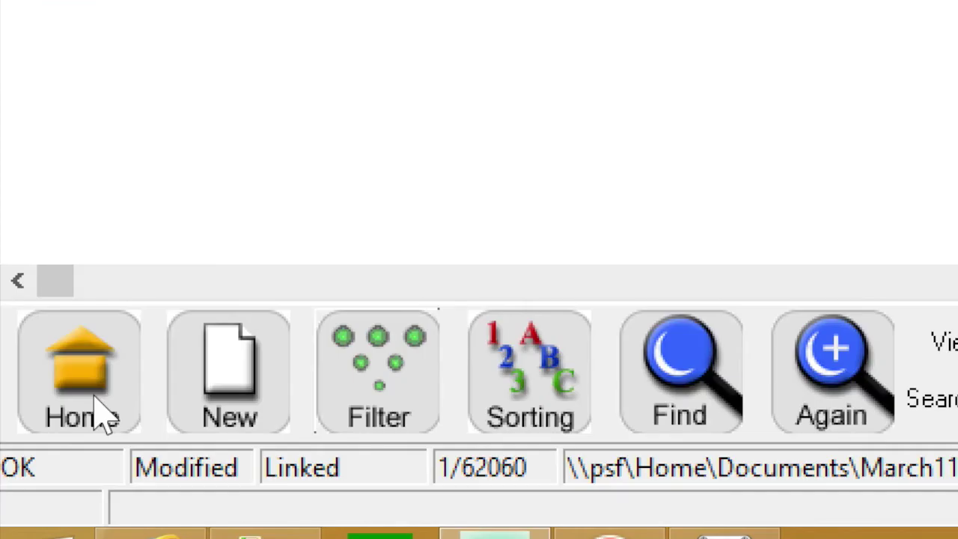
Step: Return to the patient's home page, confirming Yes to save the visit changes
{"action": "left_click", "coordinate": [105, 418]}
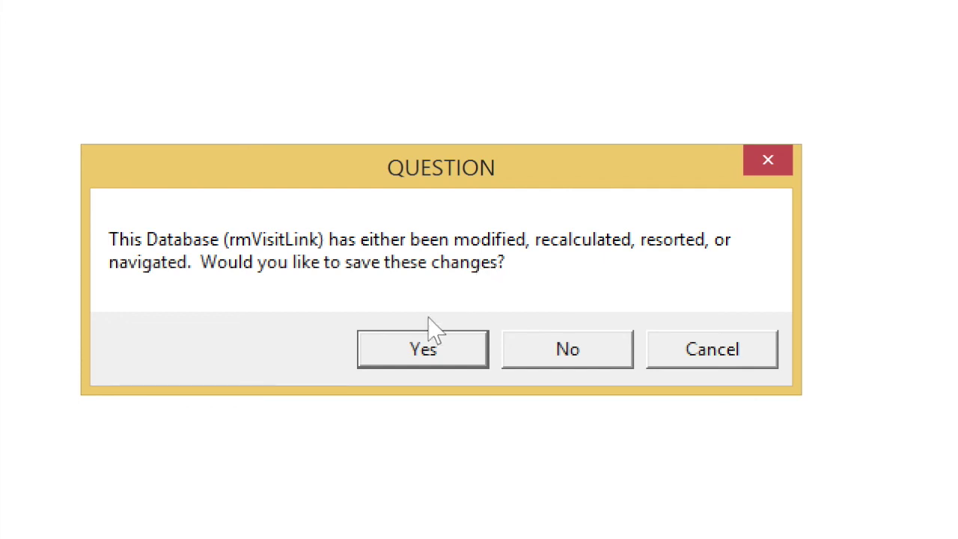
{"action": "left_click", "coordinate": [410, 357]}
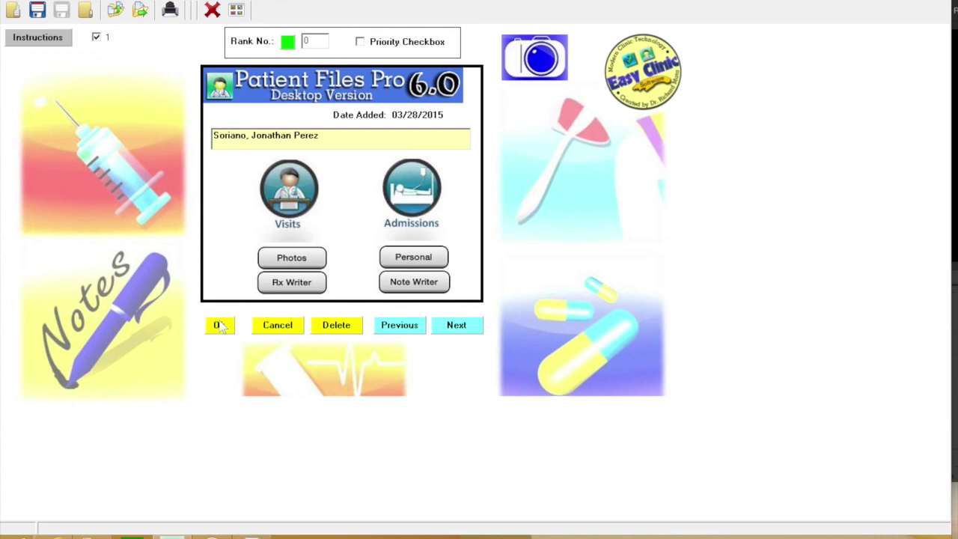
Step: Confirm the patient record form with OK to return to the full patient list
{"action": "left_click", "coordinate": [220, 325]}
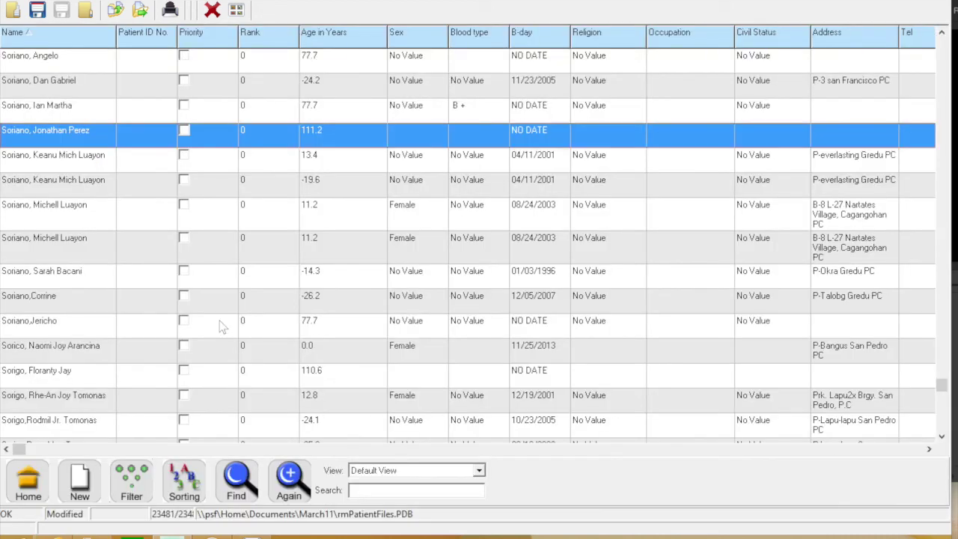